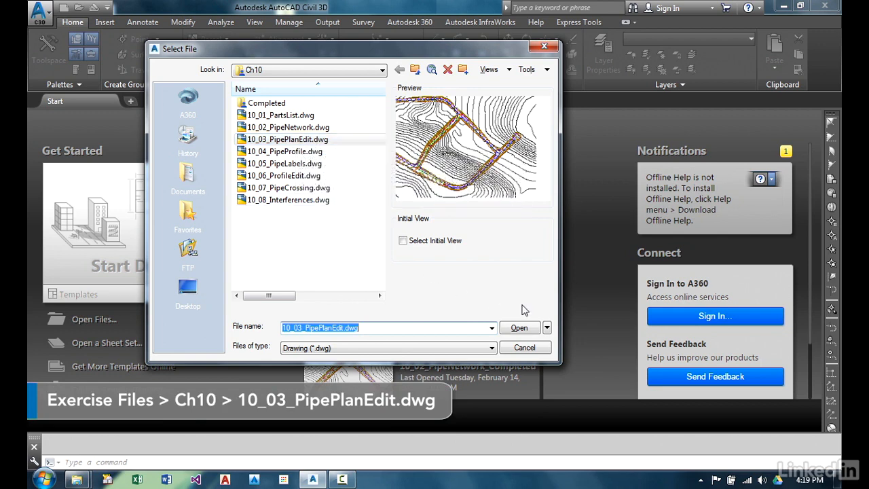
- Open the drawing 10_03_PipePlanEdit.dwg from the Ch10 folder and look at the Sanitary5 structure at the road intersection
click(519, 328)
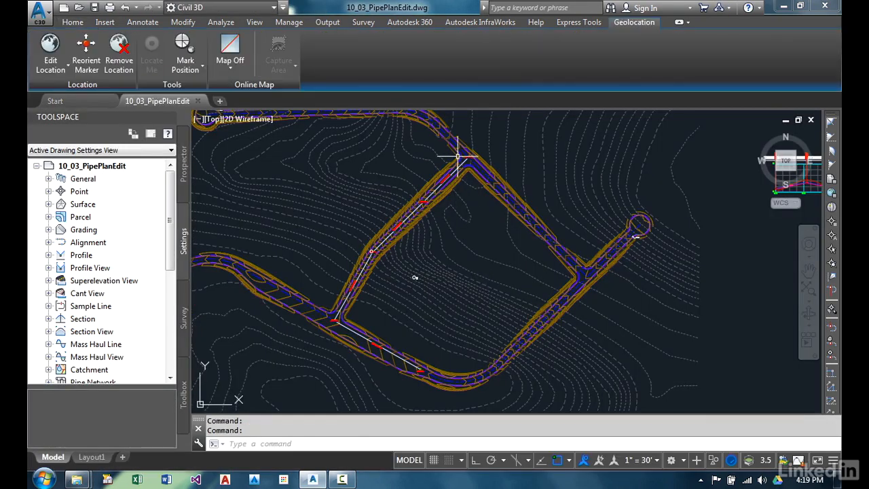
scroll(459, 153, up, 5)
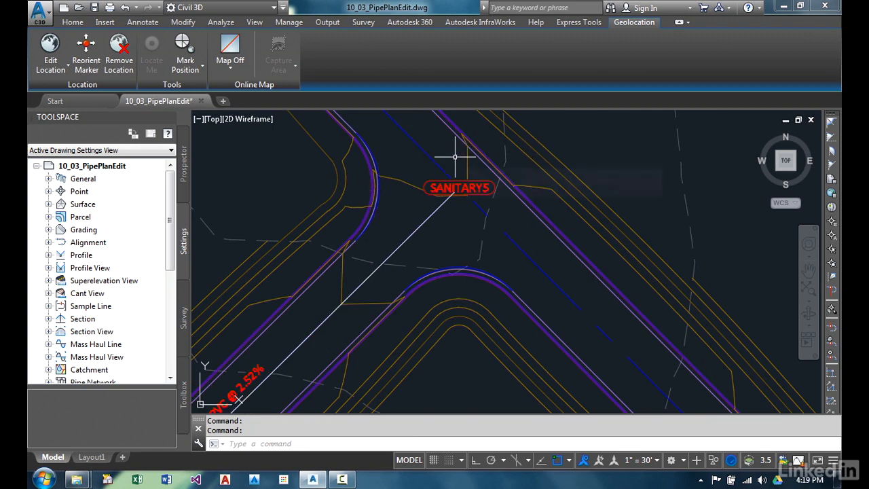
scroll(411, 202, up, 1)
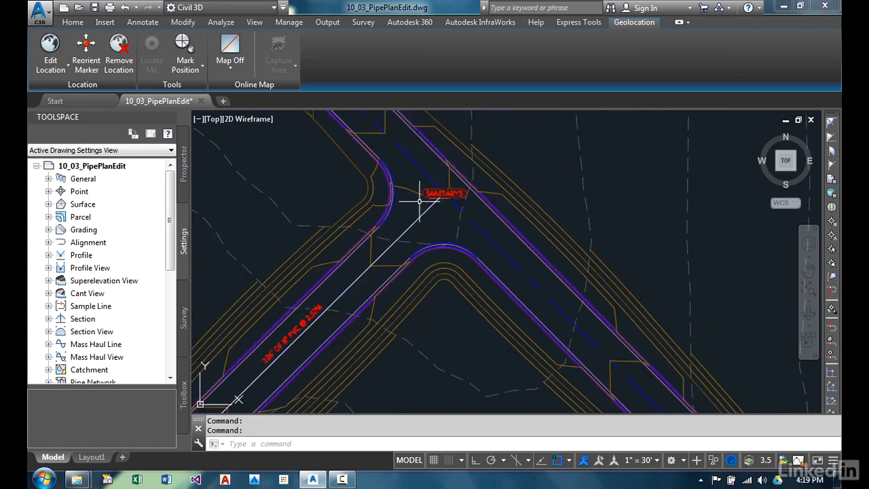
scroll(405, 224, down, 1)
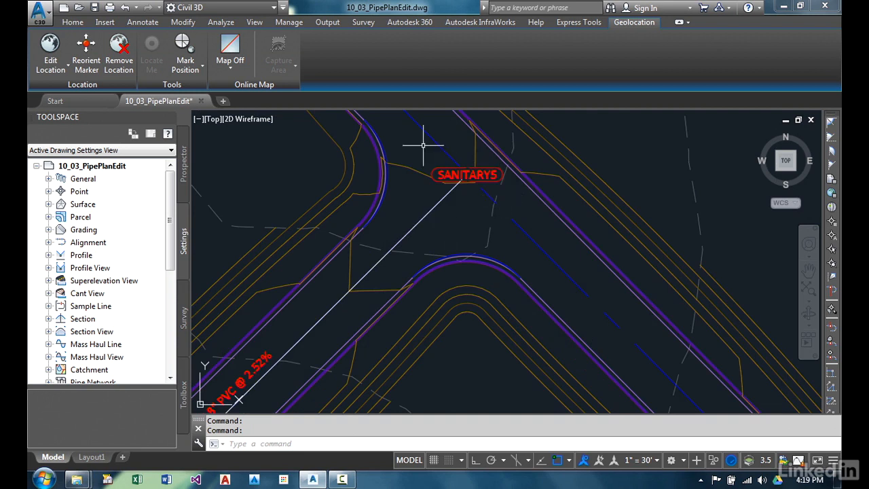
mouse_move(462, 198)
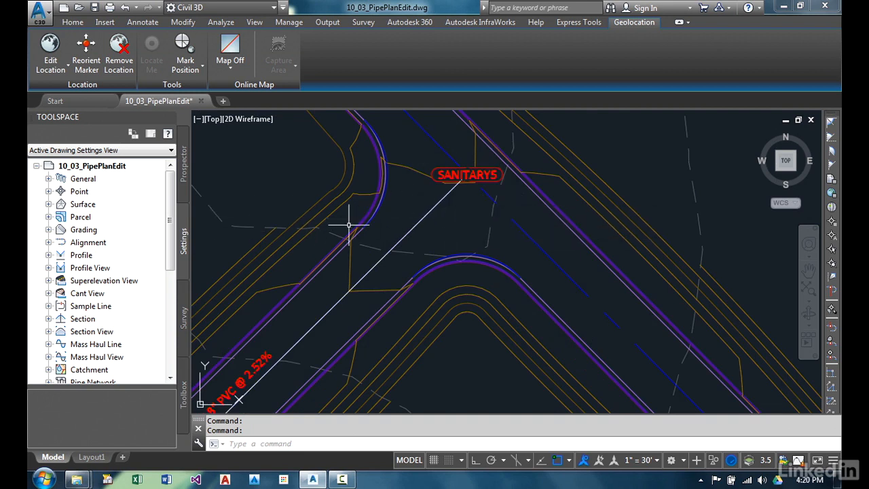
- Show the Prospector view of the drawing's objects in the Toolspace and enlarge its tree area
click(184, 193)
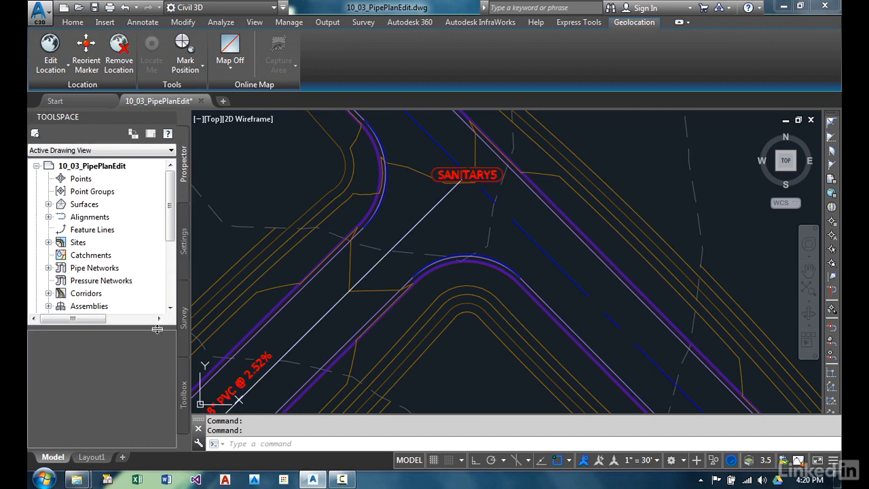
drag(156, 357, 151, 411)
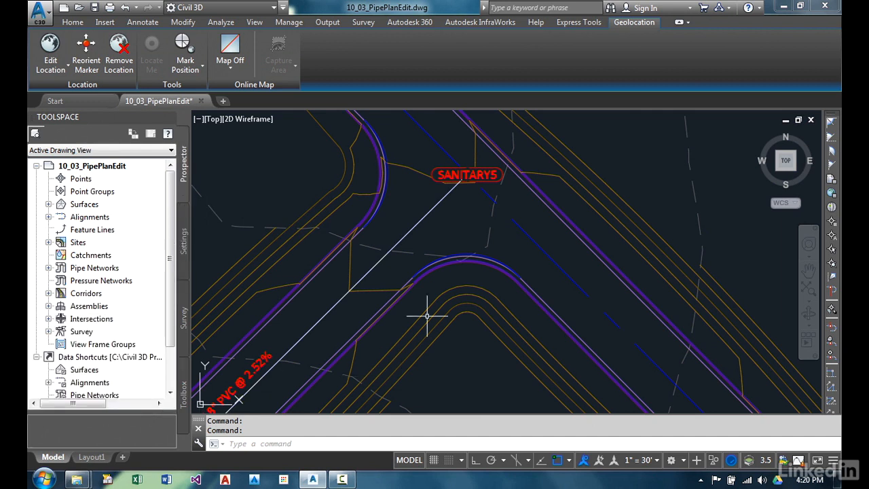
mouse_move(445, 222)
scroll(470, 174, up, 2)
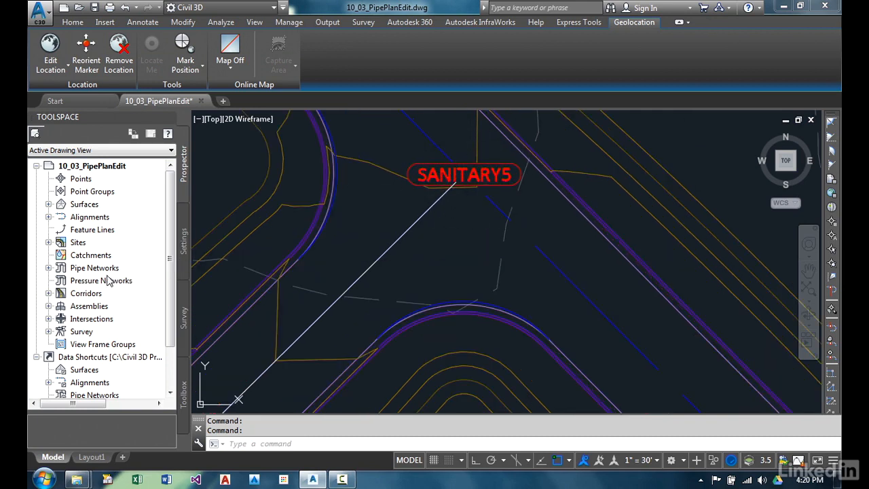
- Expand the Sanitary pipe network, list its structures, and enlarge the item list area
click(49, 269)
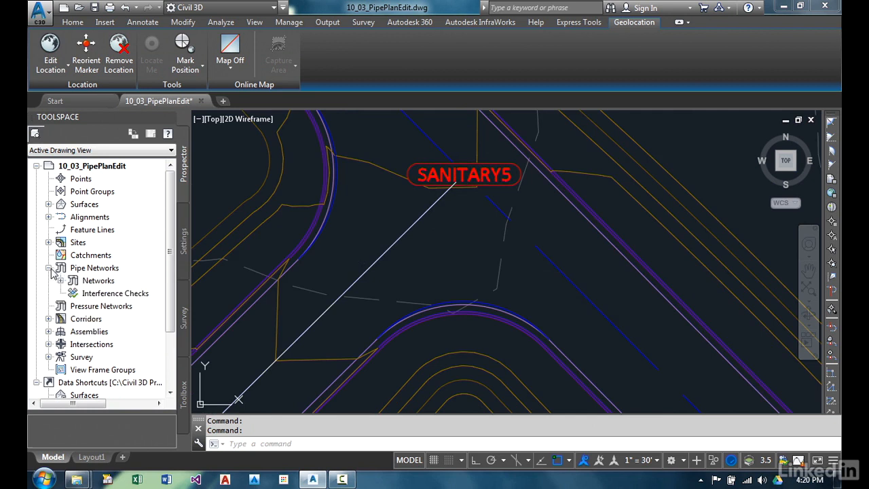
click(60, 280)
scroll(60, 282, down, 2)
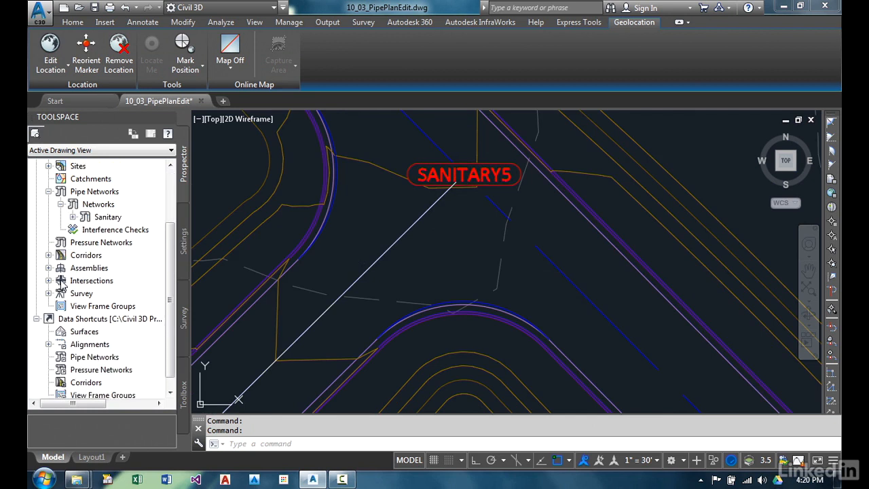
click(73, 217)
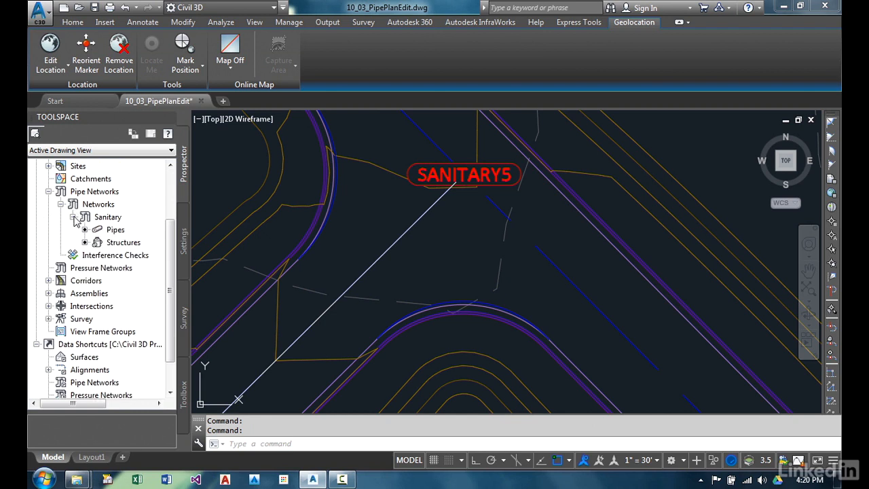
click(124, 243)
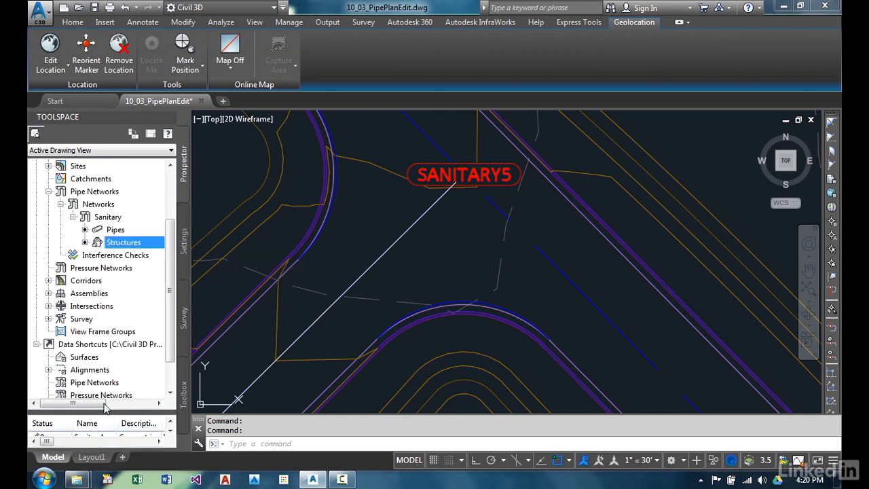
mouse_move(105, 411)
mouse_down()
mouse_move(108, 293)
mouse_move(117, 273)
mouse_up()
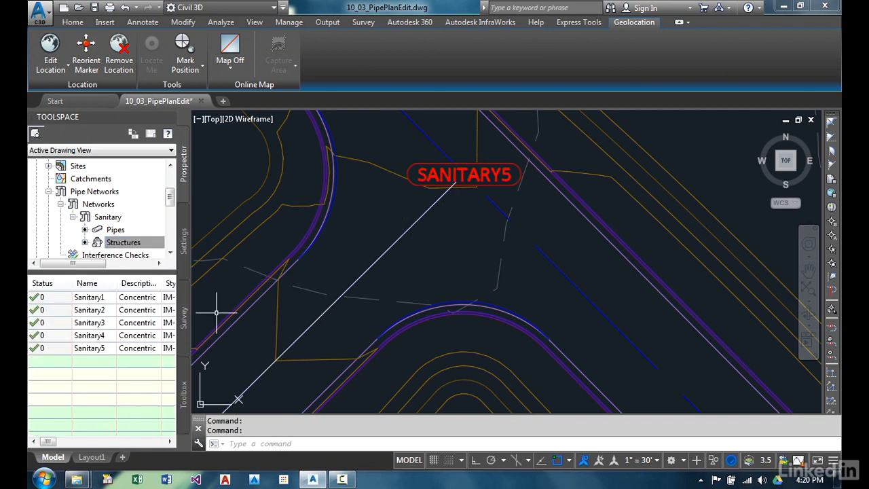
- Rename the structure Sanitary5 as SSA-1 in the structure list
click(99, 349)
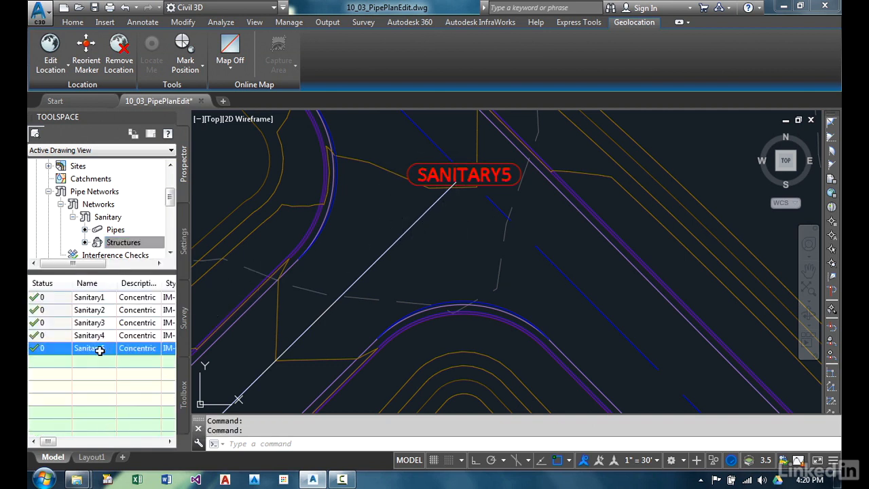
click(99, 349)
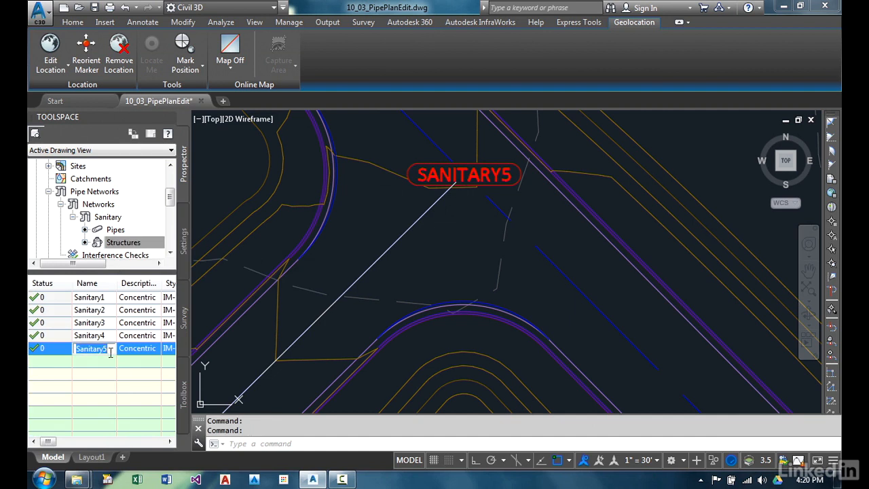
text(SSA-1)
key(Return)
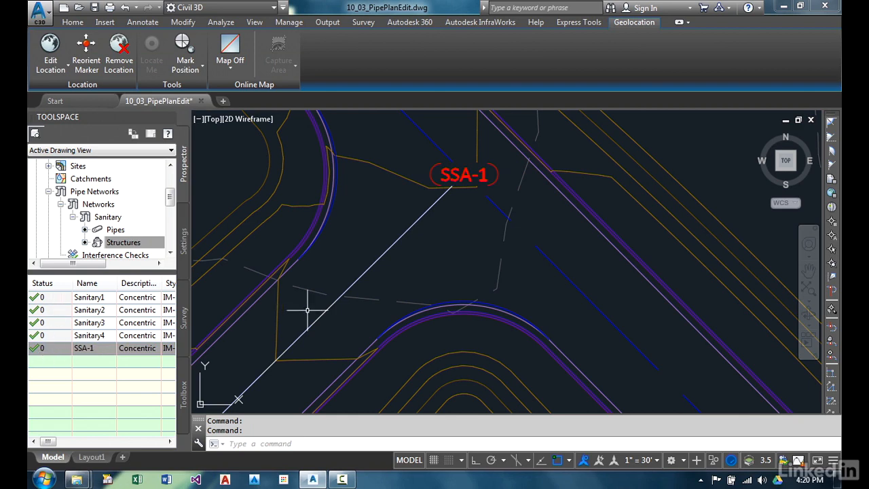
- Rename the structure Sanitary4, the next one down the pipe run, as SSA-2
scroll(301, 307, down, 4)
mouse_move(248, 371)
middle_down()
mouse_move(293, 354)
mouse_move(458, 192)
middle_up()
middle_drag(292, 358, 443, 217)
scroll(437, 229, up, 3)
click(102, 335)
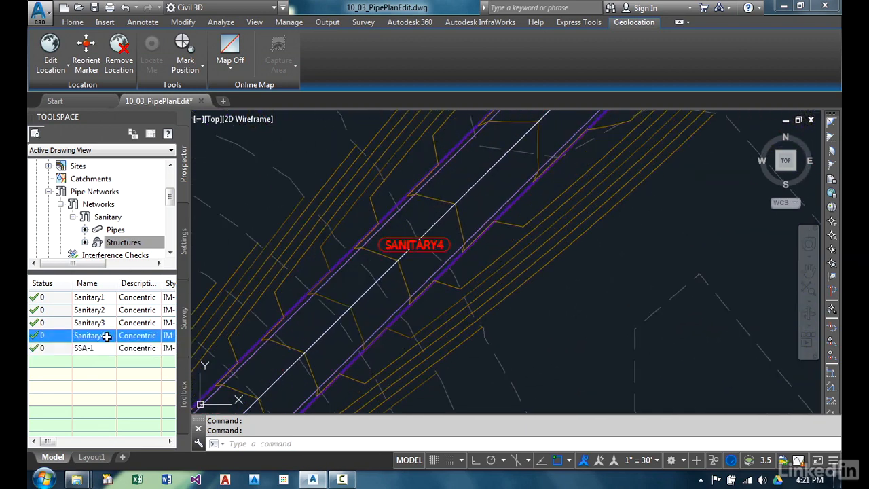
click(106, 336)
text(A-2)
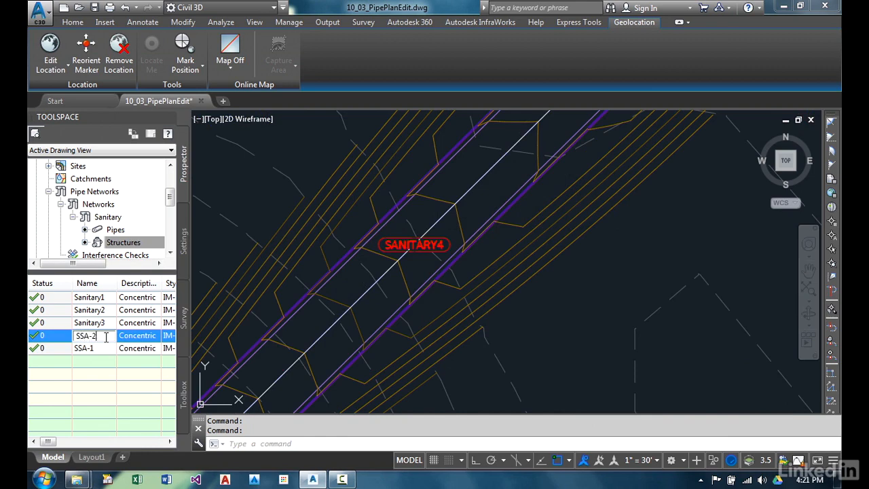
key(Return)
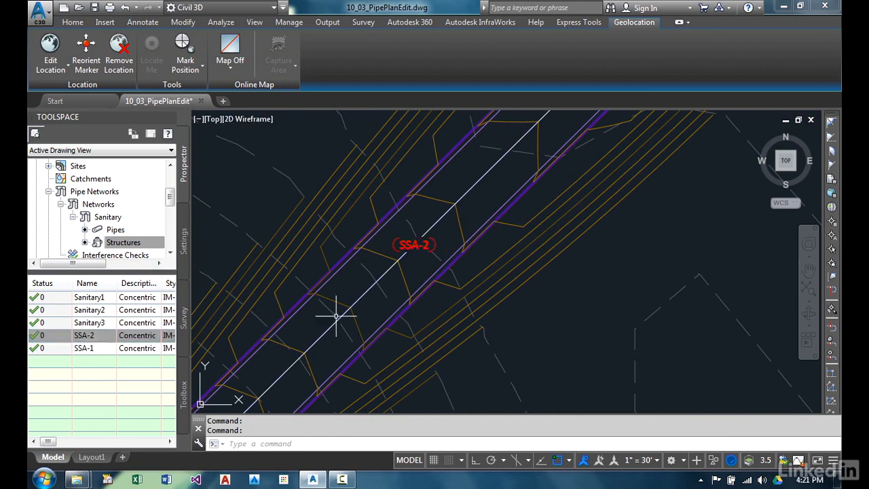
- Rename the structure Sanitary3 at the road bend as SSA-3
mouse_move(337, 310)
middle_down()
mouse_move(407, 258)
mouse_move(462, 289)
mouse_move(398, 203)
mouse_move(408, 262)
middle_up()
scroll(461, 288, down, 1)
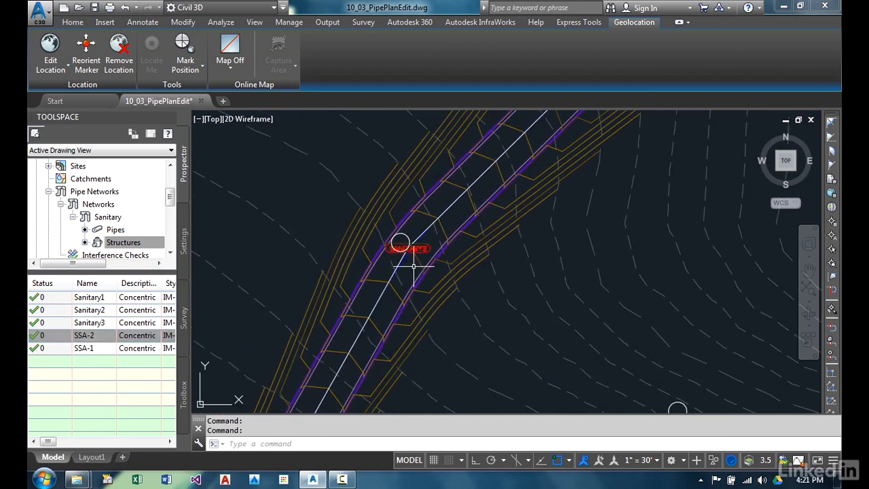
scroll(378, 243, up, 2)
click(100, 323)
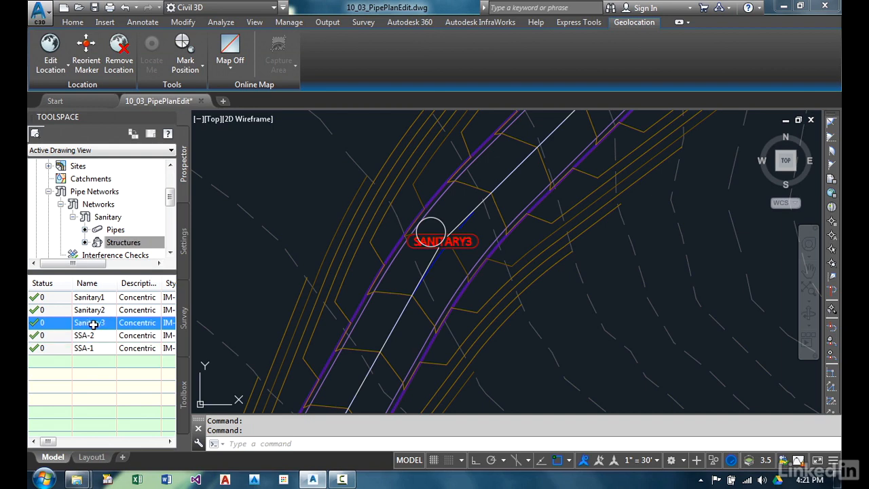
click(95, 323)
text(SSA)
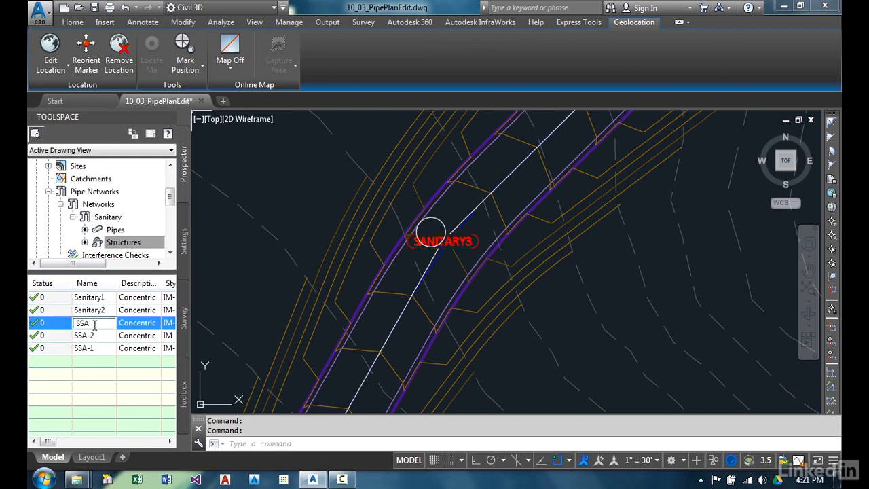
text(-3)
key(Return)
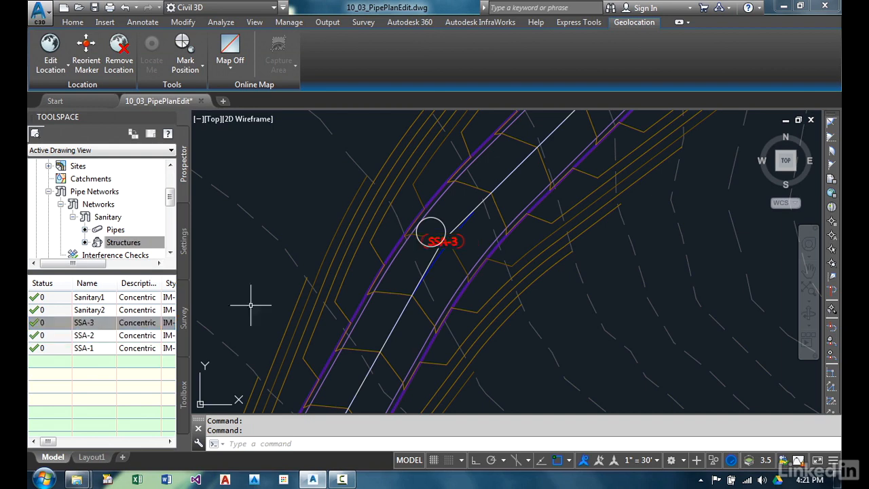
- Rename the structure Sanitary2 at the lower road intersection as SSA-4
middle_drag(442, 356, 490, 149)
mouse_move(442, 408)
middle_down()
mouse_move(428, 306)
mouse_move(471, 188)
mouse_move(479, 122)
middle_up()
middle_drag(409, 349, 387, 285)
scroll(387, 285, up, 2)
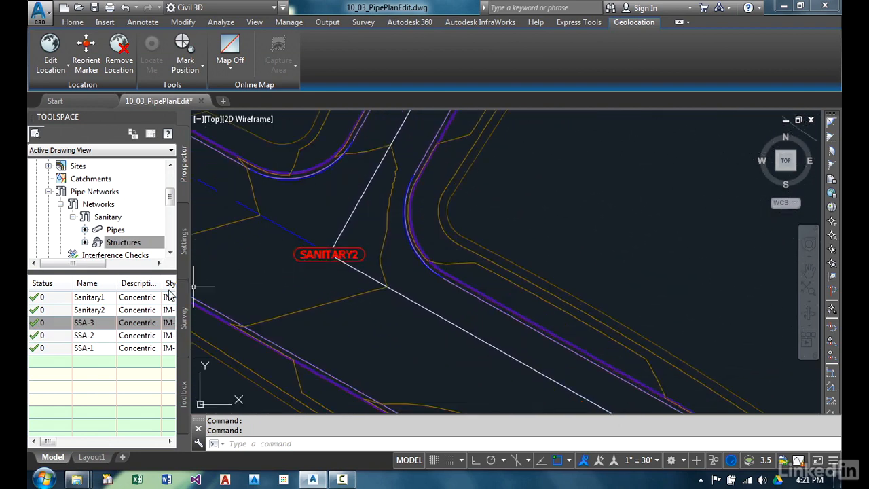
double_click(101, 309)
text(SSA-)
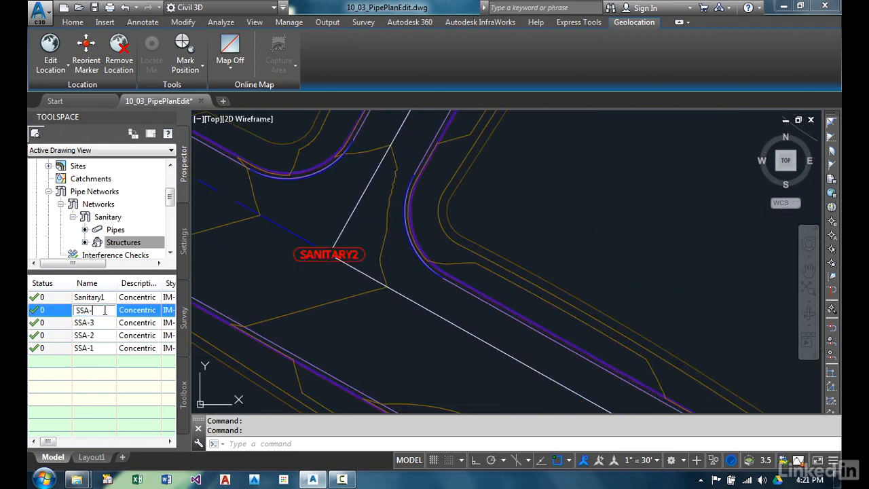
text(4)
key(Return)
- Rename the last remaining structure, Sanitary1, as SSA-5
click(95, 297)
click(95, 297)
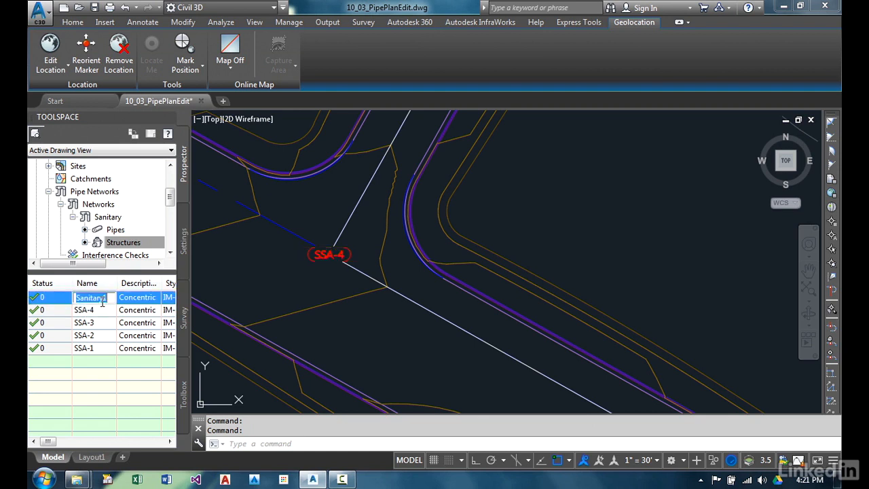
text(SSA-5)
key(Return)
- List the pipes of the Sanitary network with the SSA-1 end of the run in view
scroll(391, 236, down, 4)
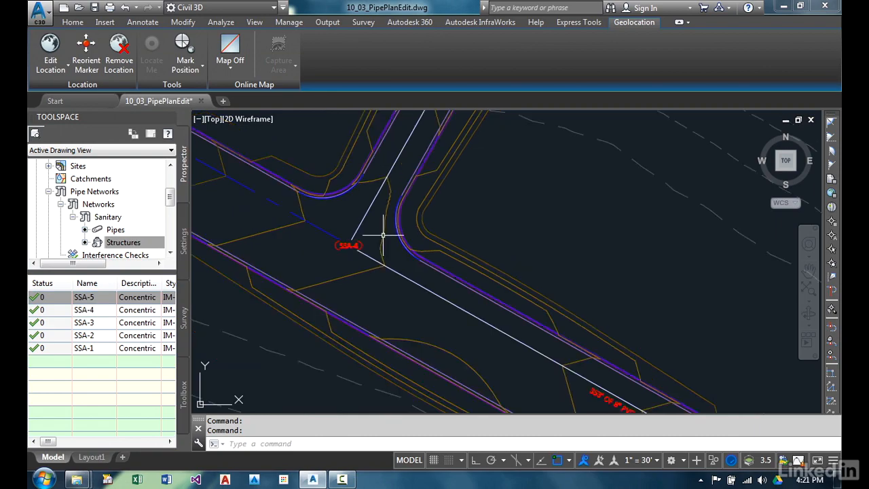
mouse_move(493, 278)
middle_down()
mouse_move(359, 176)
mouse_move(360, 288)
middle_up()
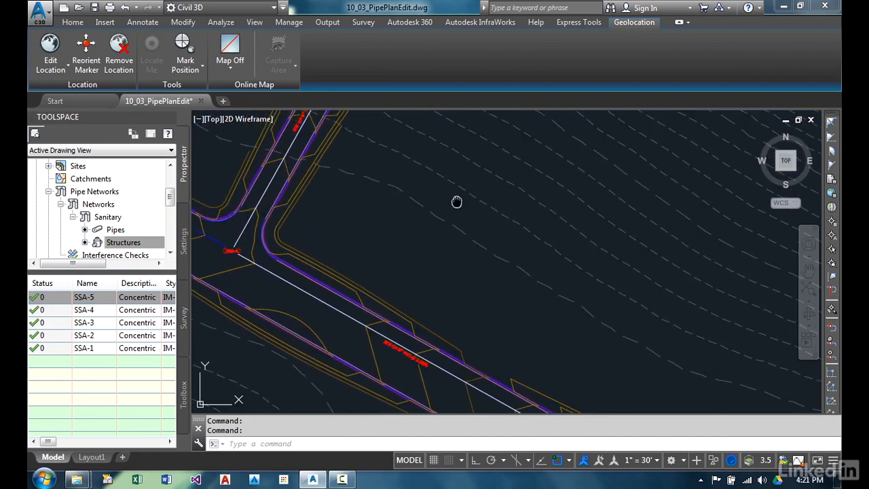
mouse_move(457, 203)
middle_down()
mouse_move(351, 368)
mouse_move(328, 385)
middle_up()
middle_drag(490, 174, 466, 271)
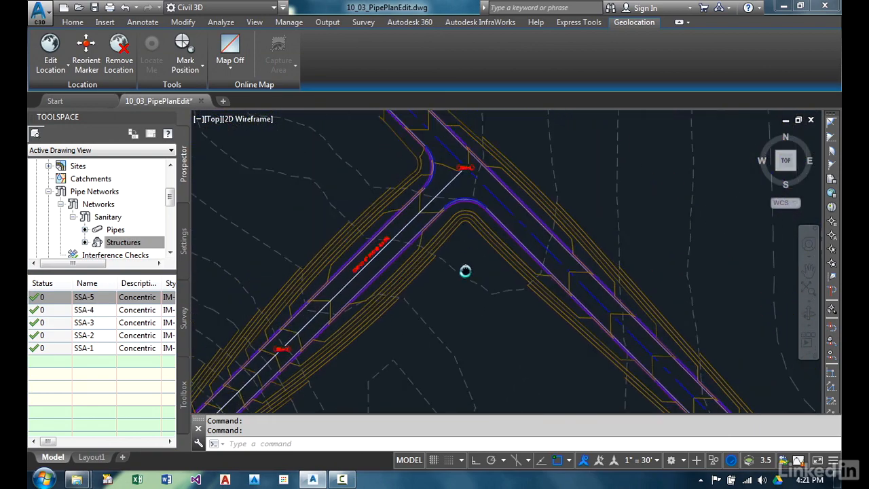
scroll(459, 200, up, 2)
click(133, 232)
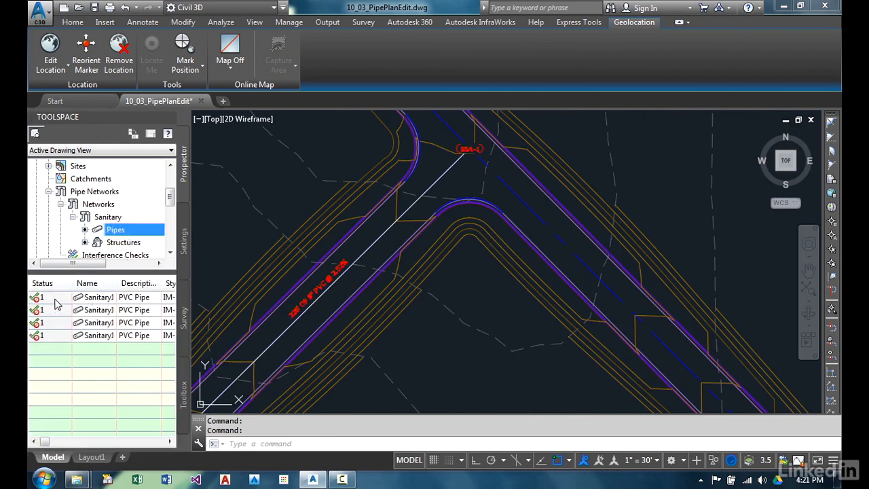
- Widen the name column of the pipe list so that the full pipe names fit
mouse_move(38, 341)
right_click(38, 314)
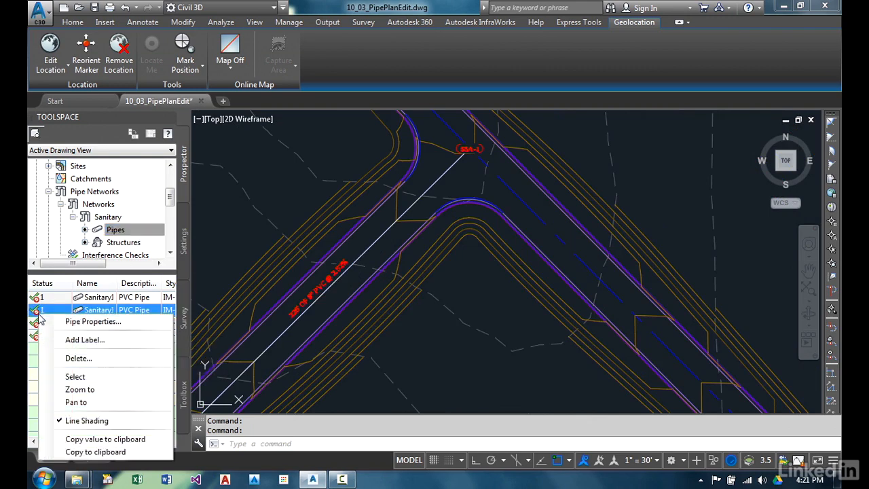
click(98, 298)
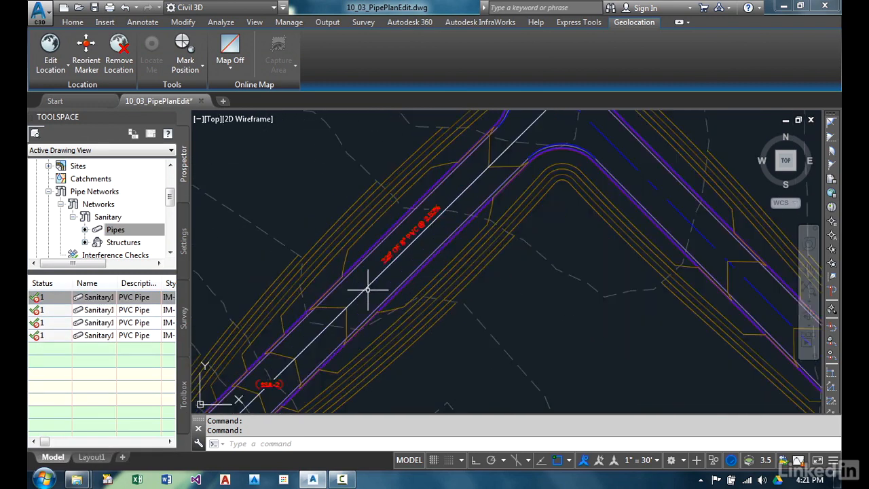
click(128, 296)
drag(117, 283, 145, 283)
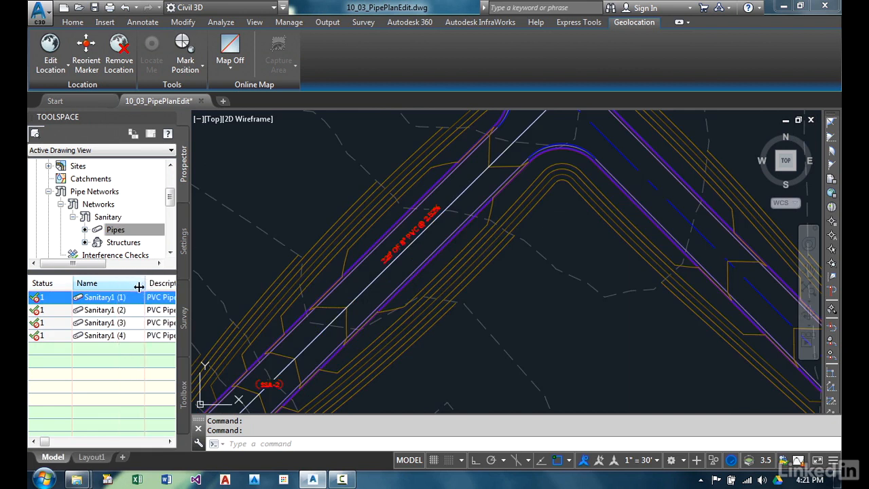
- Rename the pipe Sanitary1 (4) as SSA-2 to SSA-1
click(126, 336)
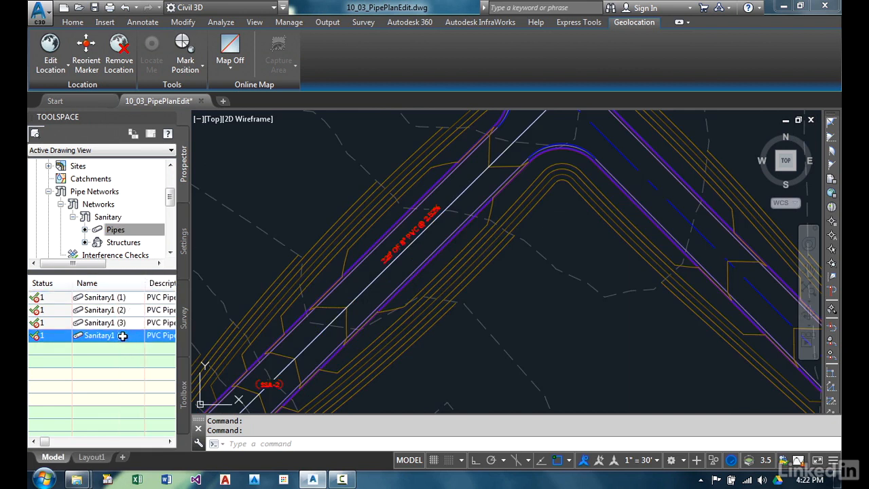
click(123, 336)
text(SSA-2 to SSA-)
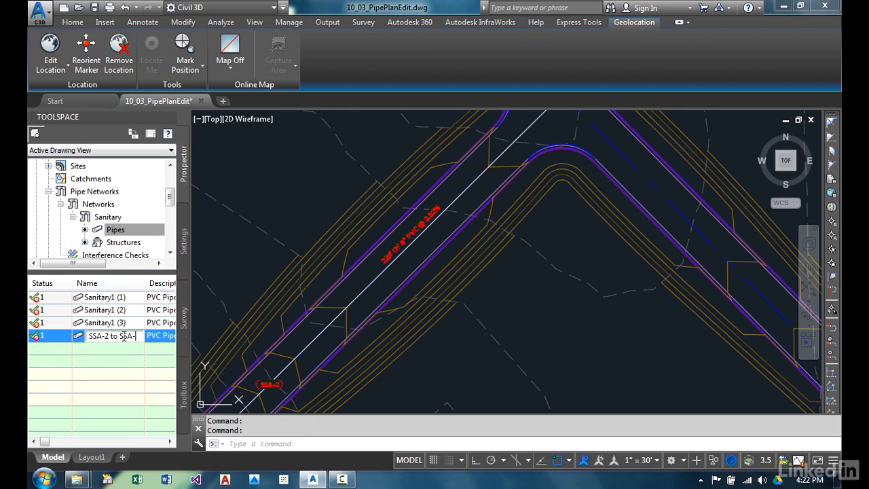
text(1)
key(Return)
- Rename the pipes Sanitary1 (3), (2) and (1) as SSA-3 to SSA-2, SSA-4 to SSA-3 and SSA-5 to SSA-4
click(124, 323)
click(124, 324)
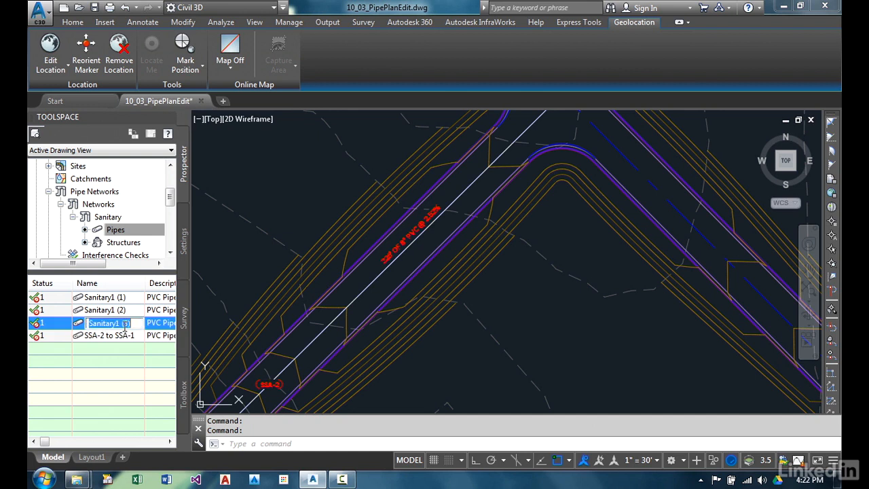
text(SSA-3 to SSA-2)
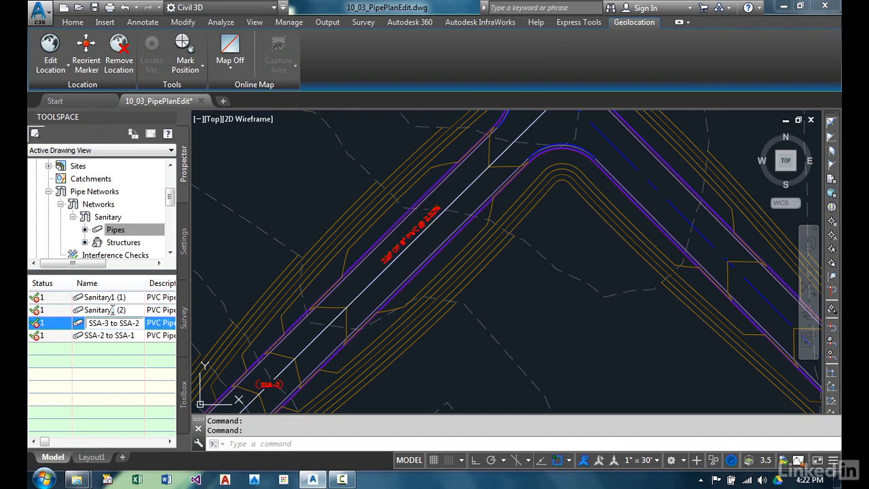
click(112, 311)
click(112, 310)
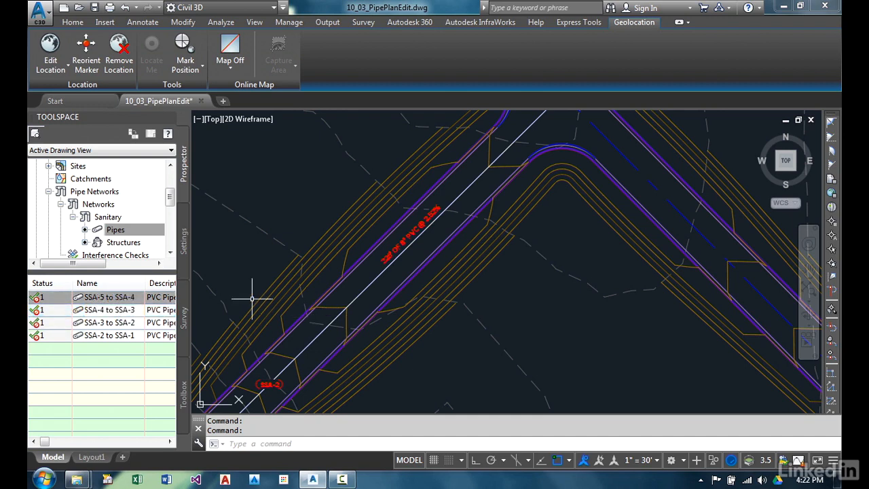
- List the structures of the Sanitary network and widen the description column so that the full descriptions fit
click(123, 243)
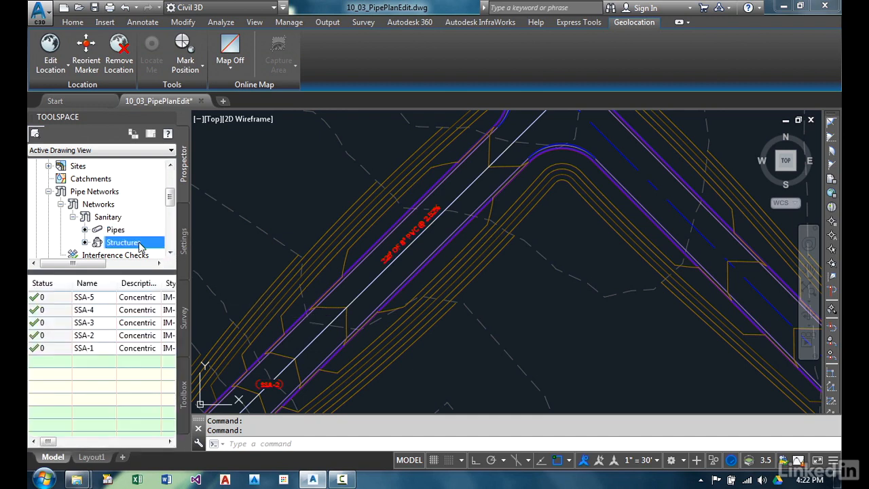
drag(116, 283, 167, 283)
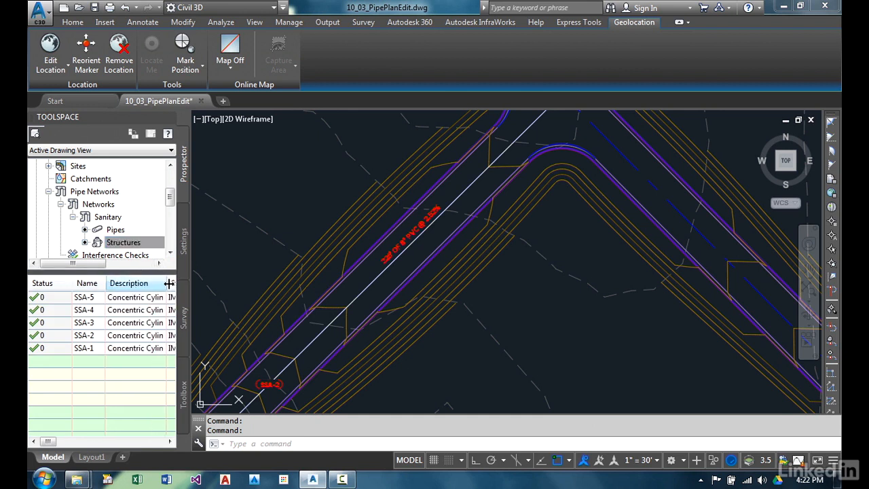
drag(53, 445, 61, 445)
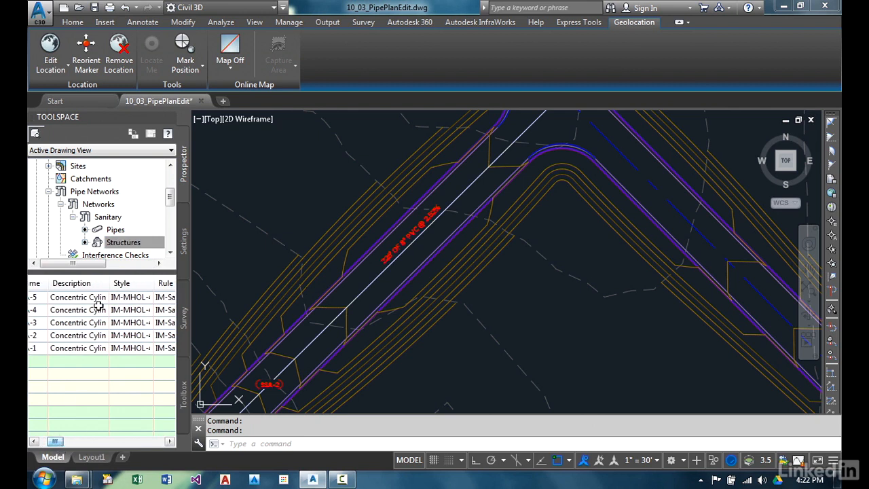
drag(111, 284, 166, 284)
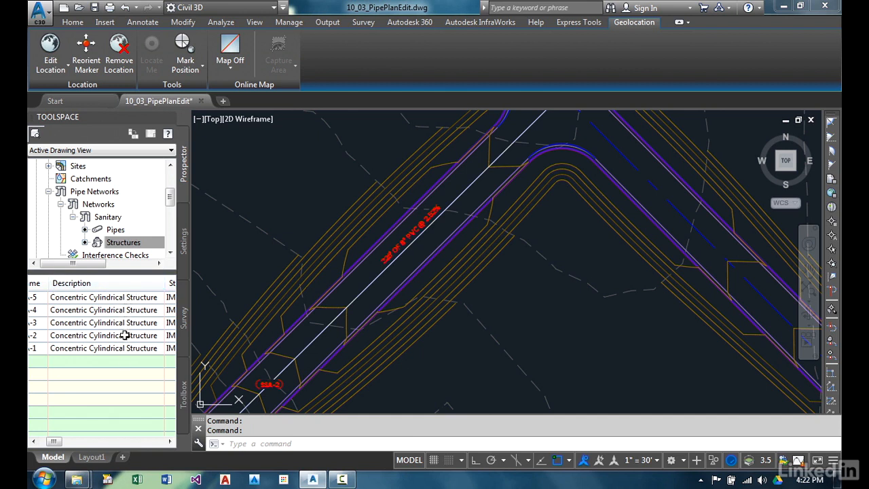
drag(56, 441, 48, 441)
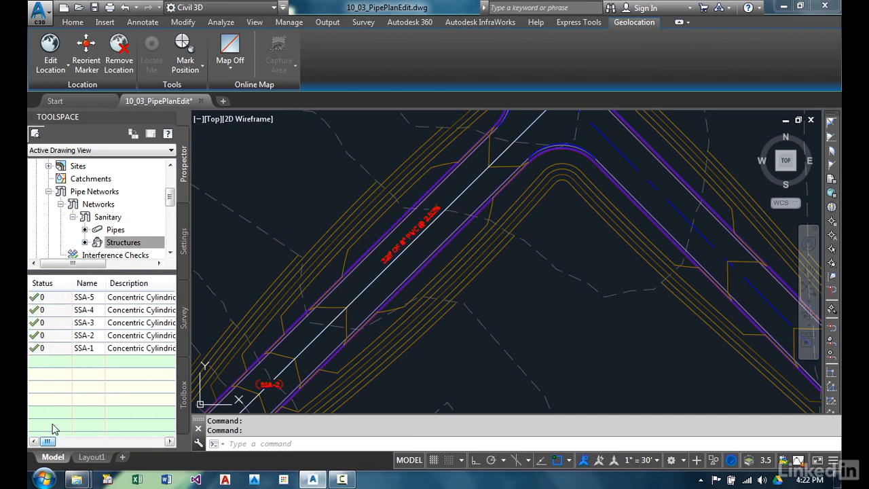
- Set the description of all five Sanitary structures to 48" MANHOLE at once, and slightly narrow the status column of the list
click(59, 347)
shift+click(61, 300)
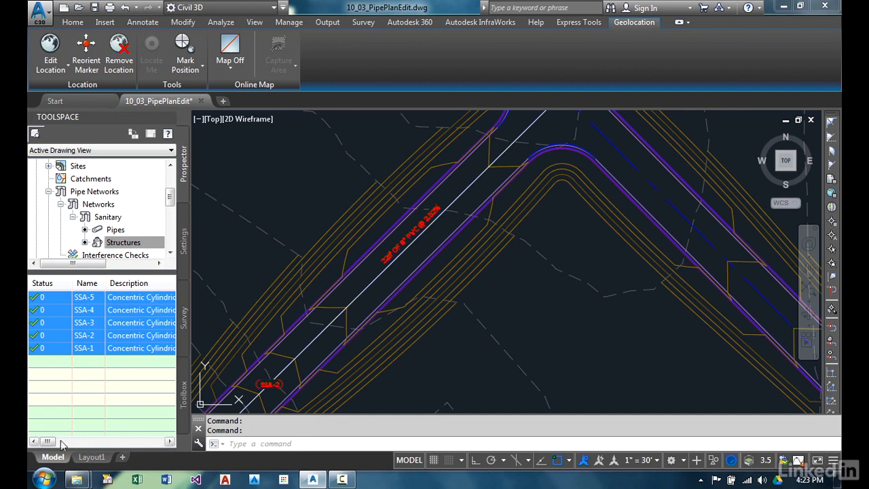
drag(47, 441, 53, 442)
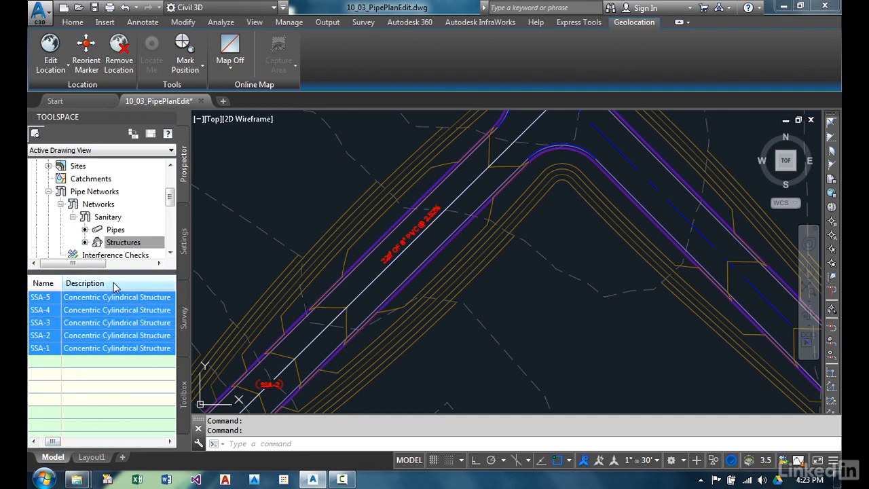
right_click(116, 287)
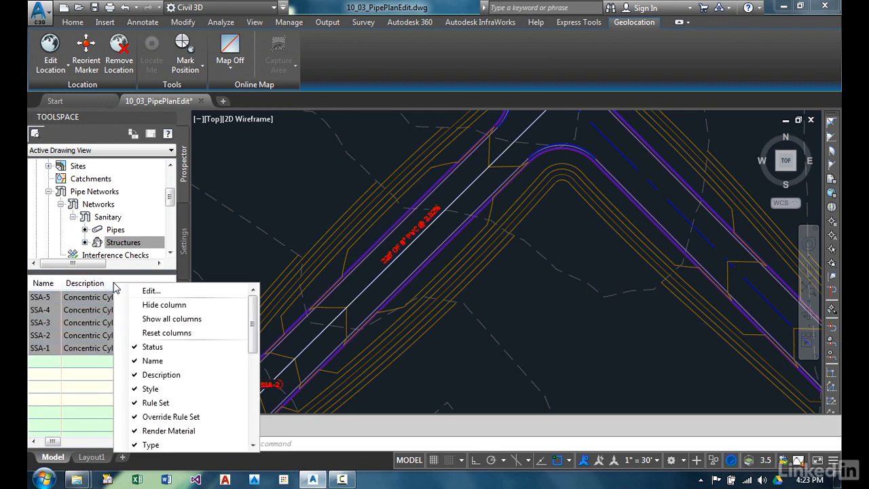
click(151, 292)
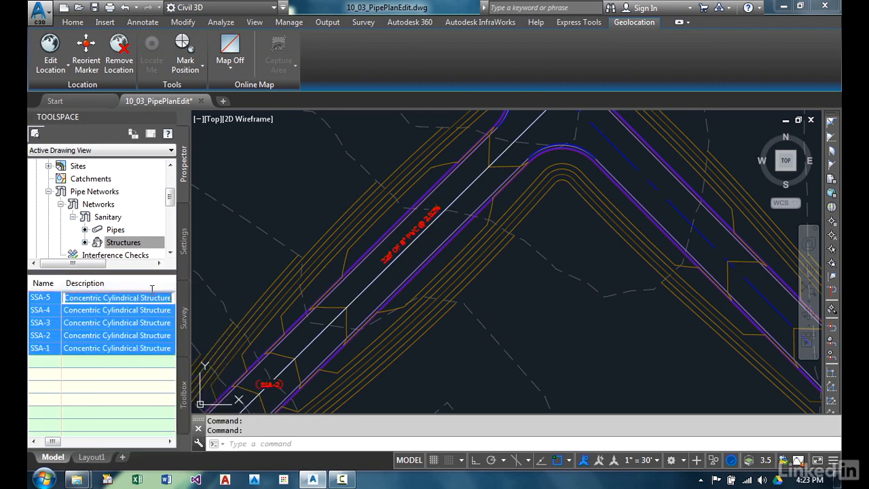
text(48)
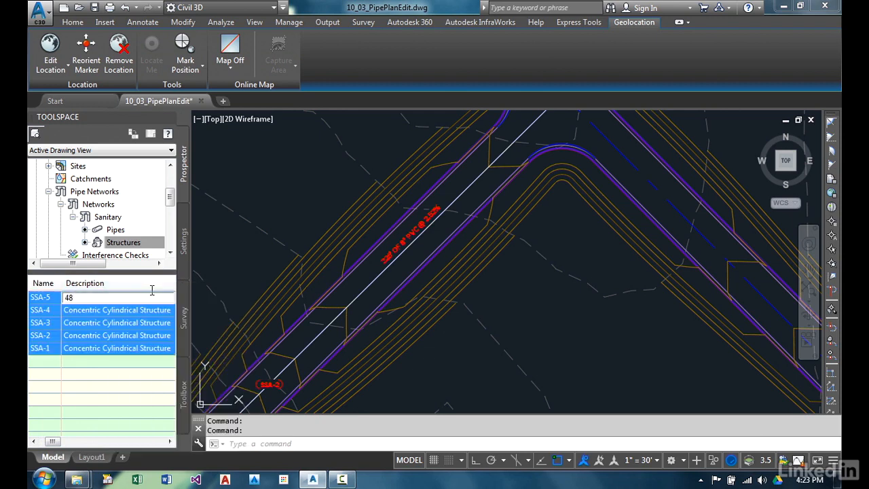
text(" MANHOLE)
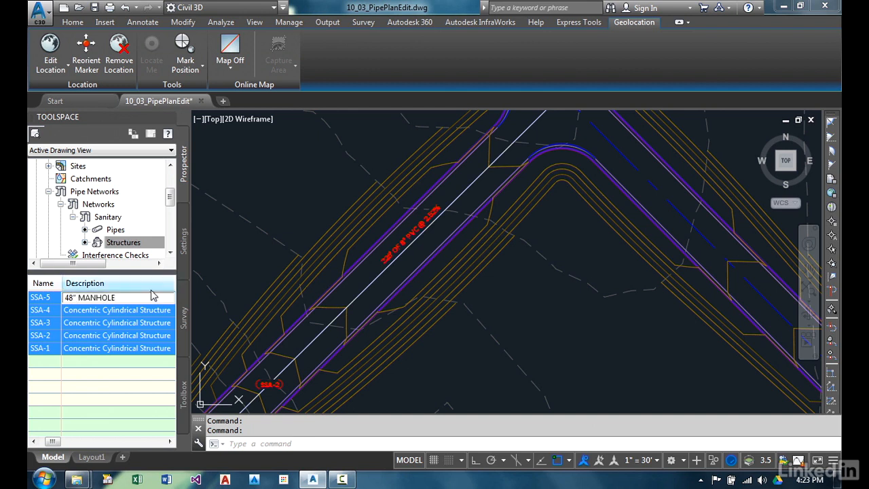
key(Return)
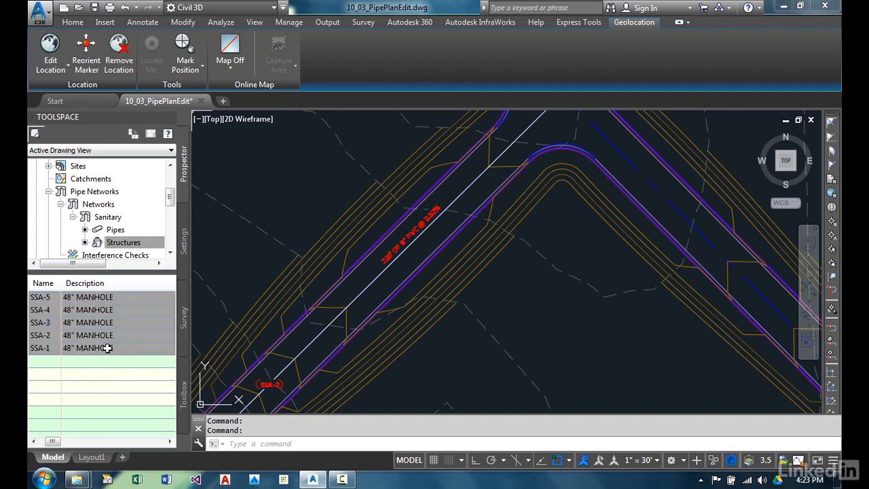
drag(54, 442, 44, 442)
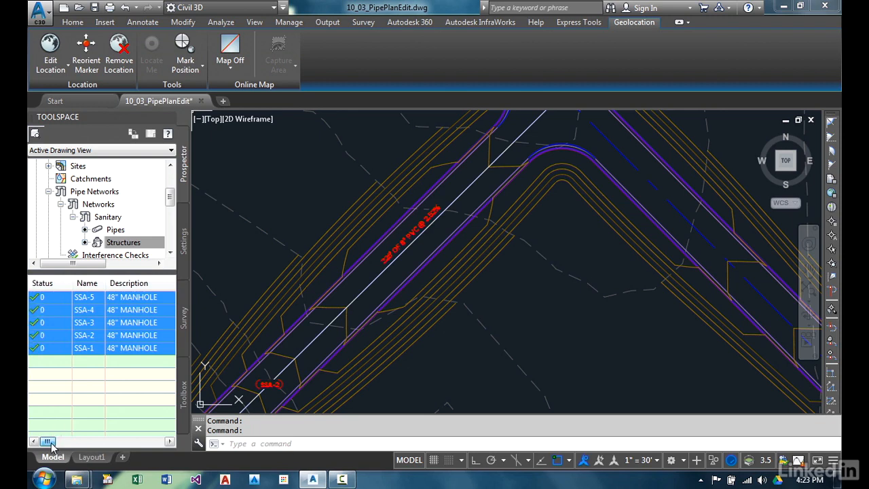
drag(72, 282, 67, 283)
- Move the SSA-1 label off its manhole at the upper road intersection, placing it just west of the structure
scroll(252, 226, down, 4)
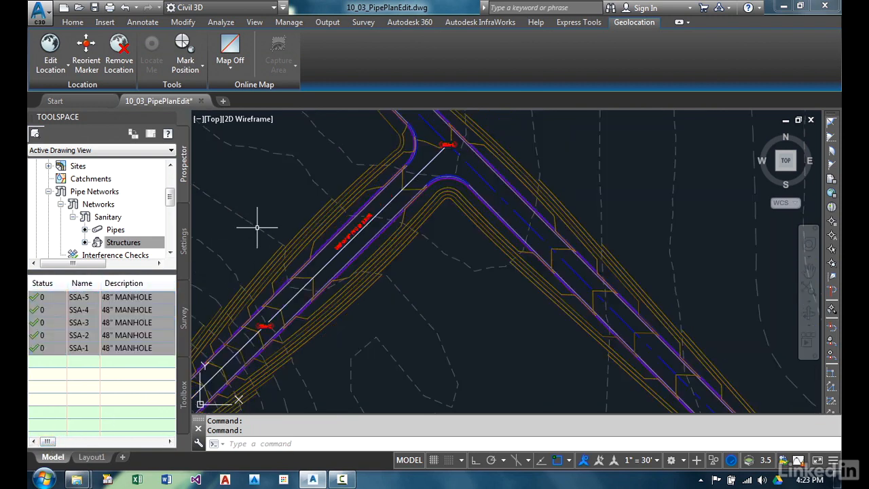
middle_drag(270, 241, 454, 228)
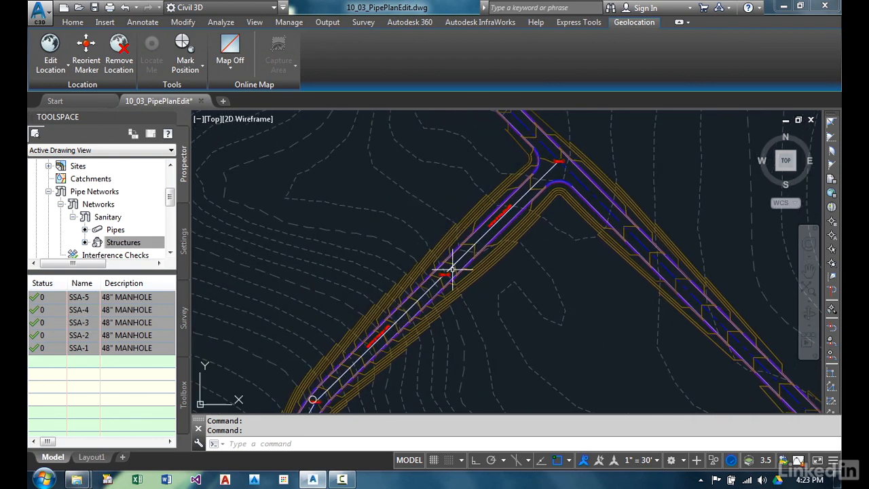
scroll(582, 143, up, 8)
click(492, 192)
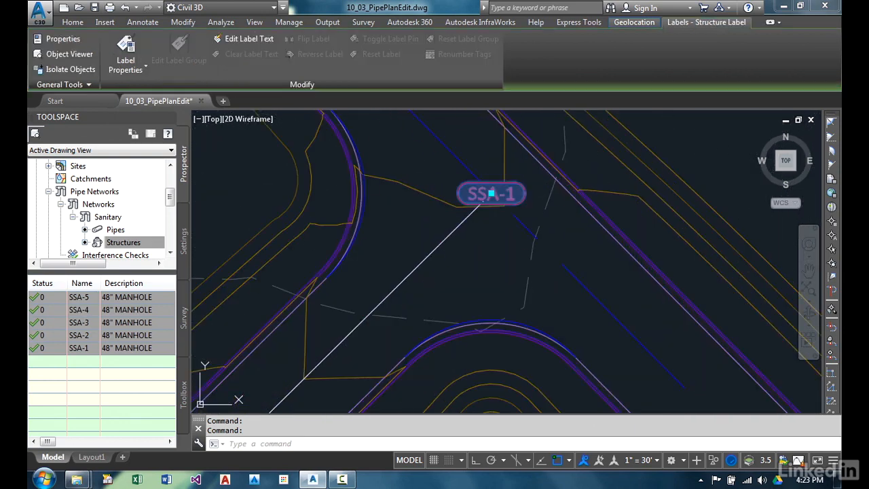
click(489, 194)
click(440, 188)
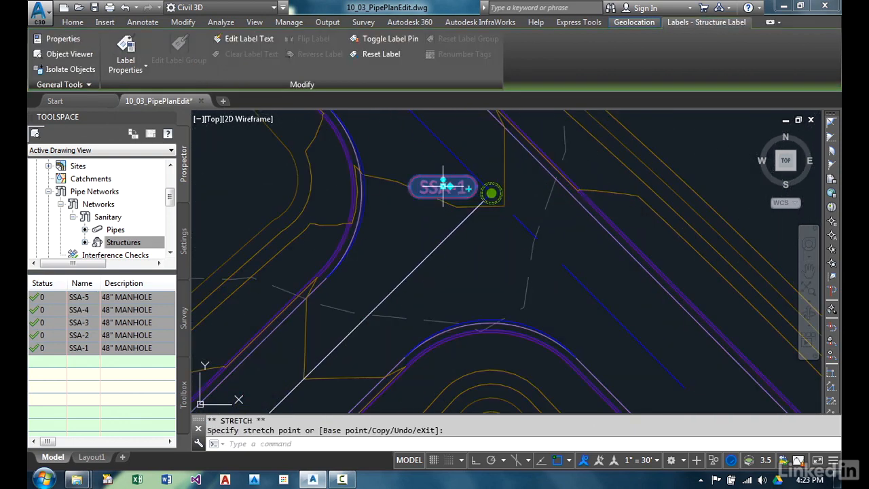
key(Escape)
- Move the SSA-3 label off its manhole on the road curve, placing it just north of the structure
scroll(434, 231, down, 2)
middle_drag(396, 300, 598, 168)
scroll(538, 216, down, 4)
mouse_move(533, 231)
middle_down()
mouse_move(495, 301)
mouse_move(553, 199)
mouse_move(436, 243)
middle_up()
scroll(437, 243, up, 8)
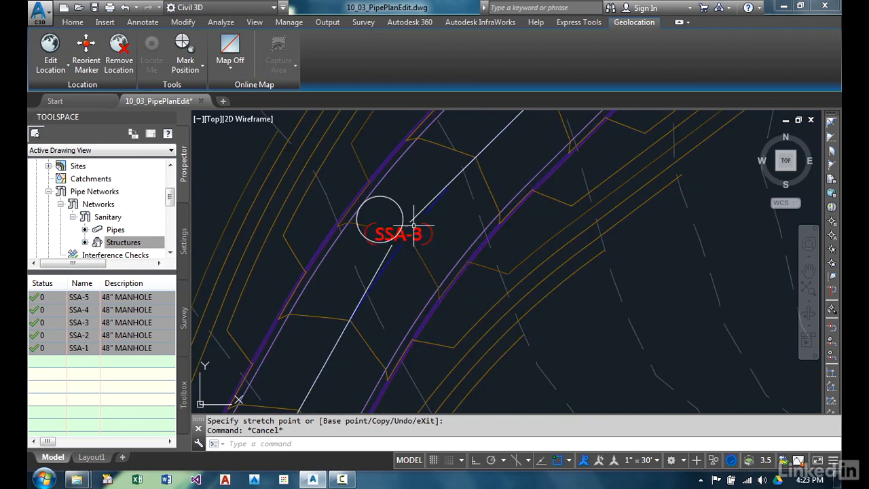
click(390, 238)
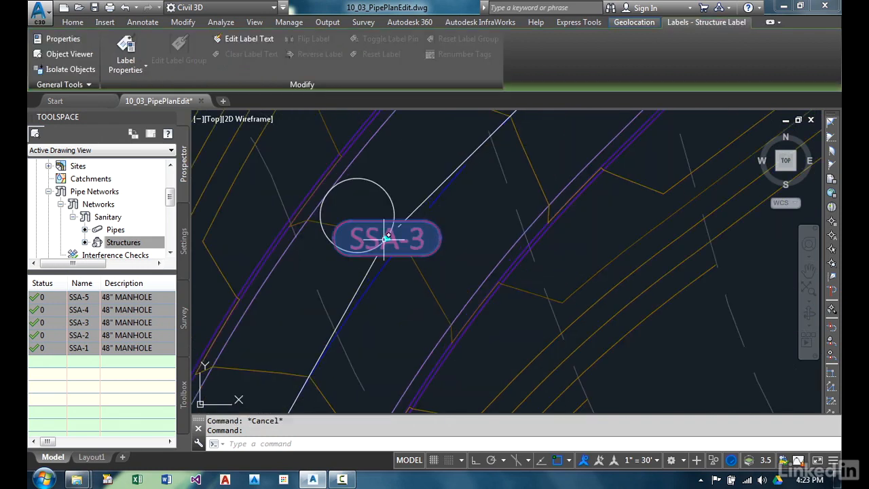
click(387, 239)
click(407, 161)
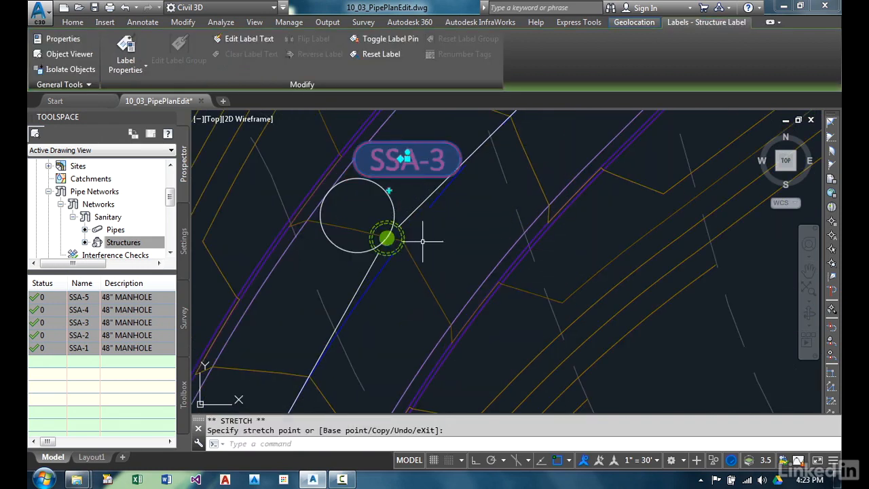
key(Escape)
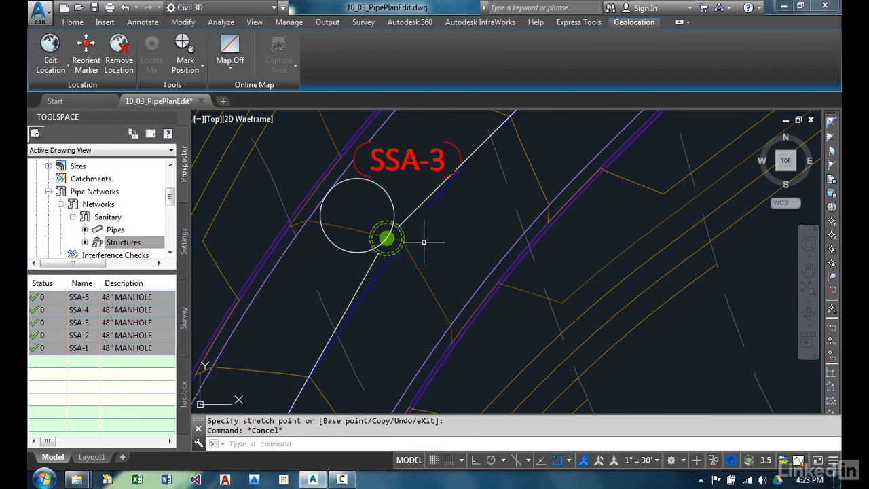
- Check which part sizes are offered for swapping the SSA-3 manhole, leaving the part as it is
click(386, 253)
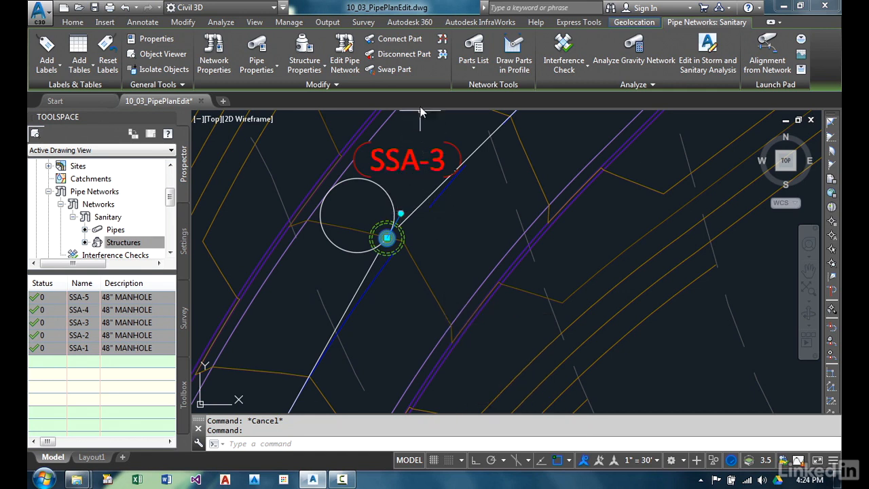
click(396, 74)
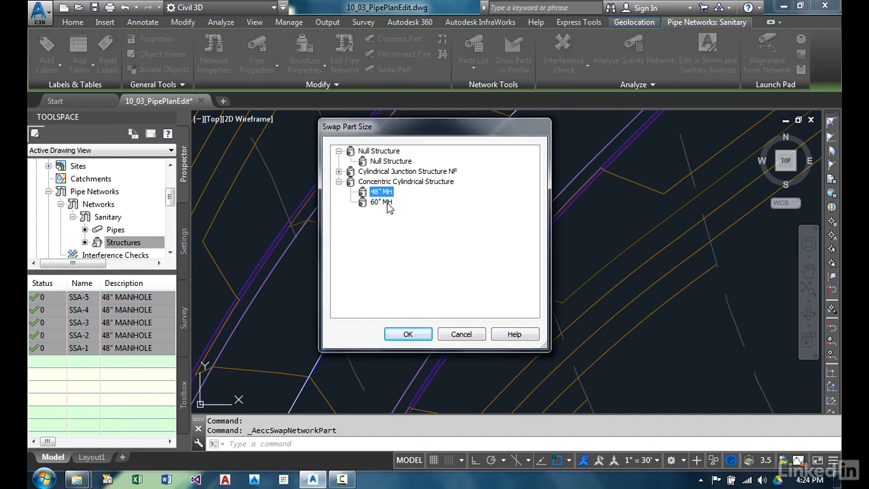
click(462, 334)
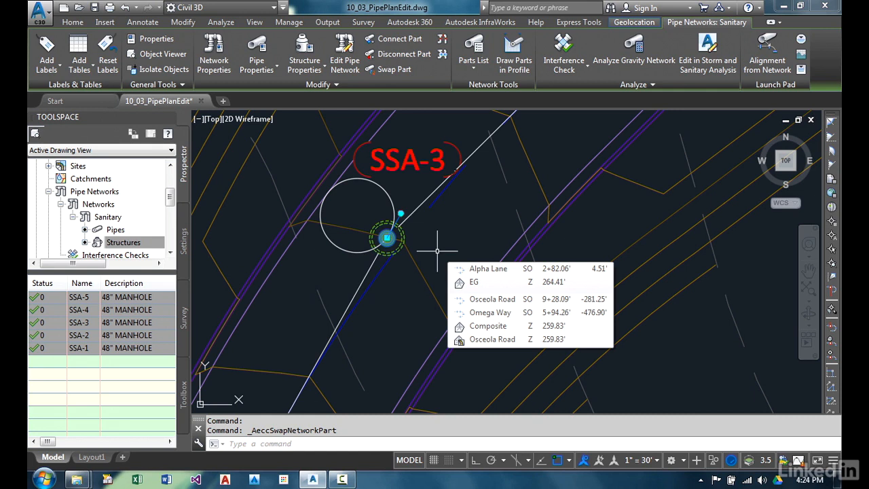
- Move the SSA-3 manhole to the centre of the white circle beside it
click(387, 238)
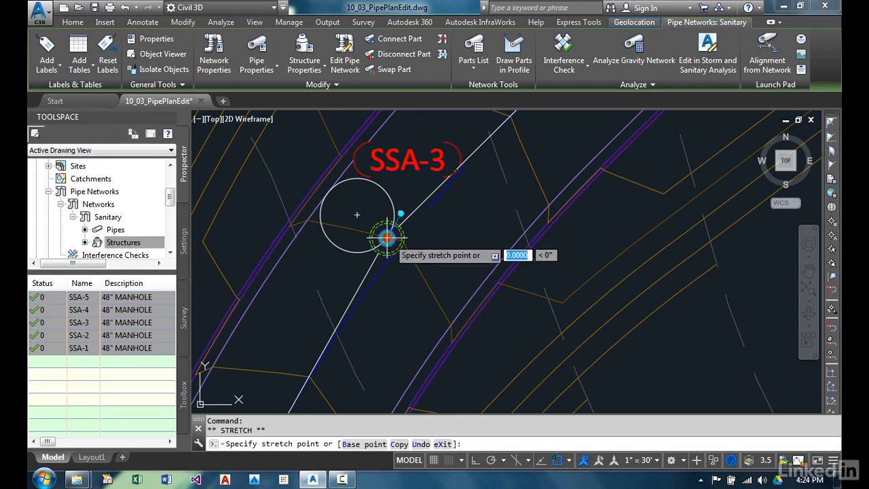
click(352, 248)
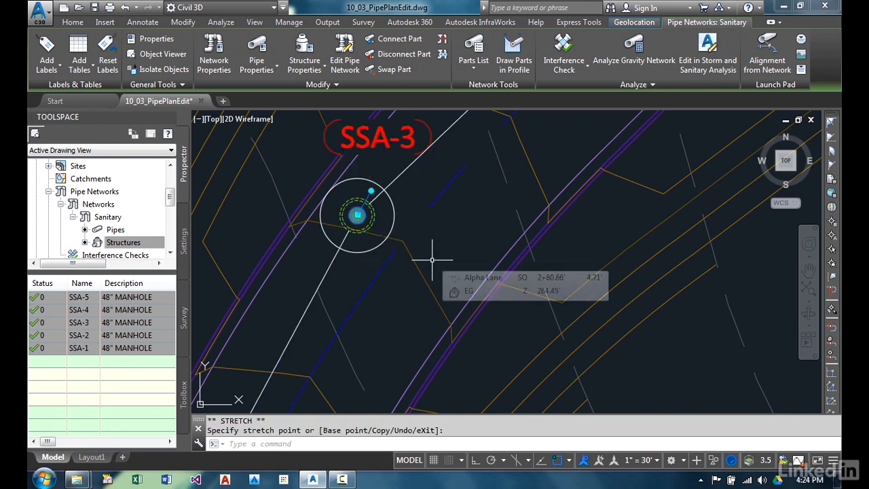
key(Escape)
mouse_move(448, 245)
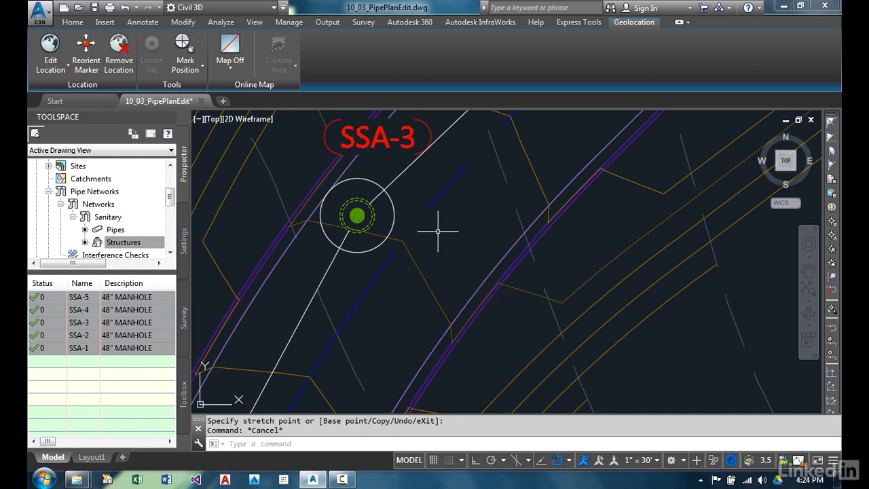
- Open the layout tools for the Sanitary network and set the parts to a 48" MH structure and 6" DIP pipe
scroll(442, 229, down, 6)
mouse_move(538, 273)
middle_down()
mouse_move(466, 233)
mouse_move(425, 229)
middle_up()
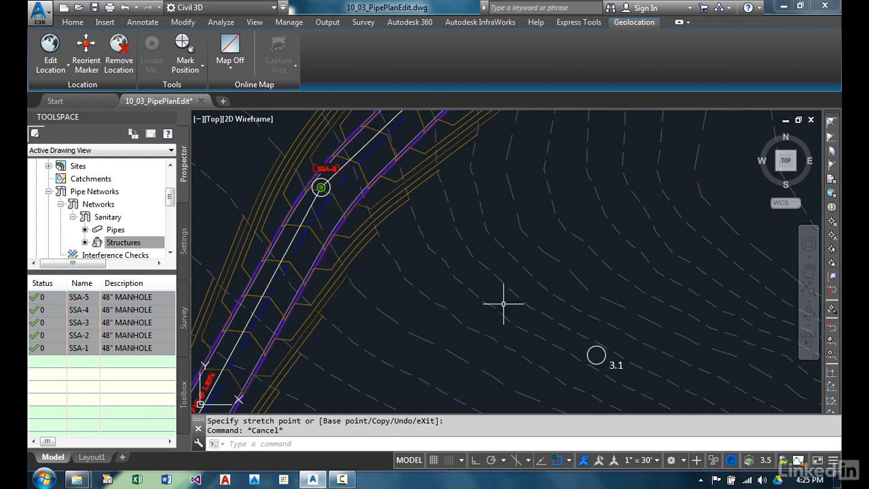
click(305, 217)
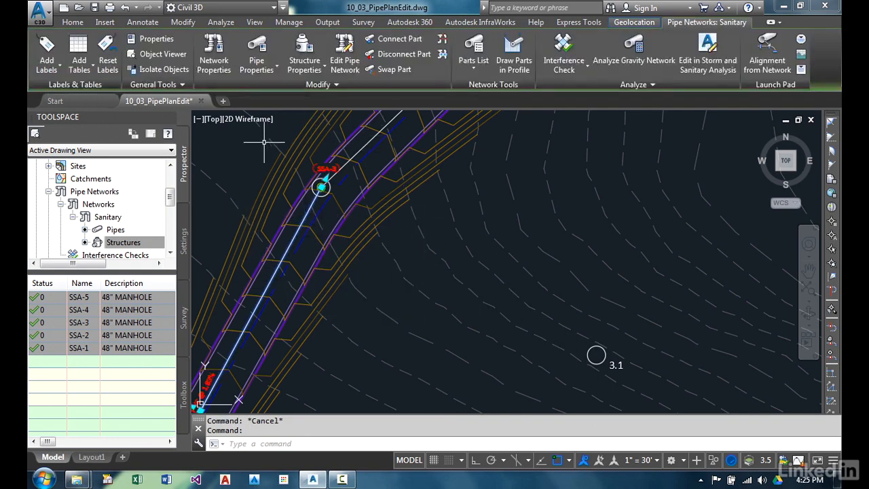
click(343, 52)
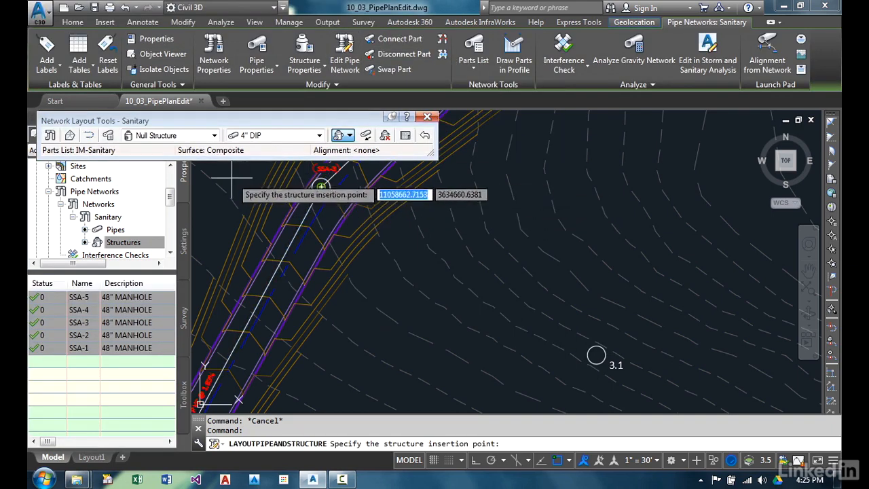
click(215, 136)
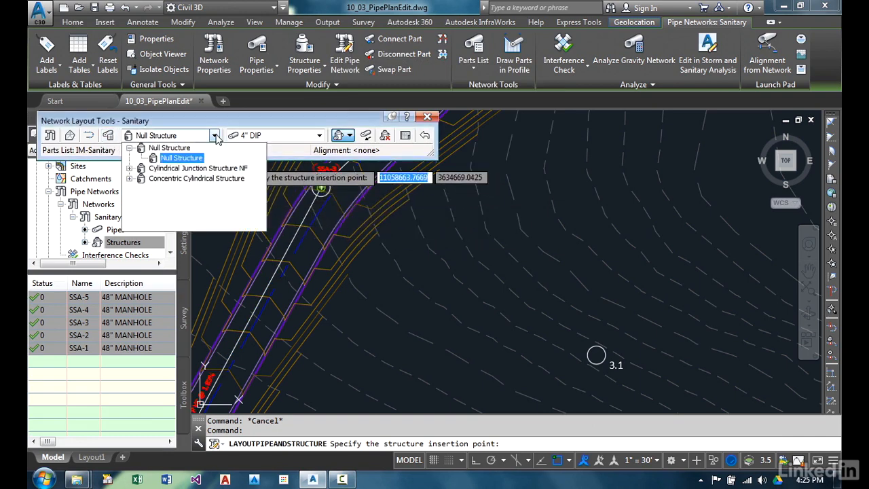
click(130, 179)
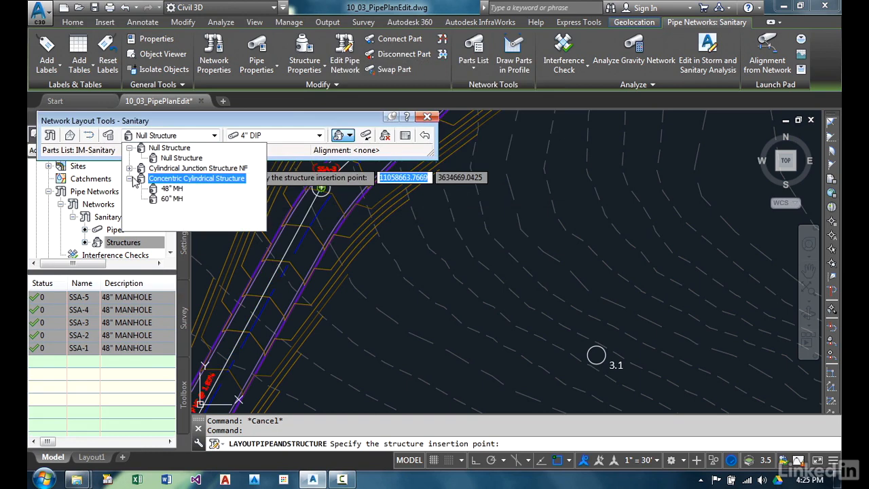
click(172, 189)
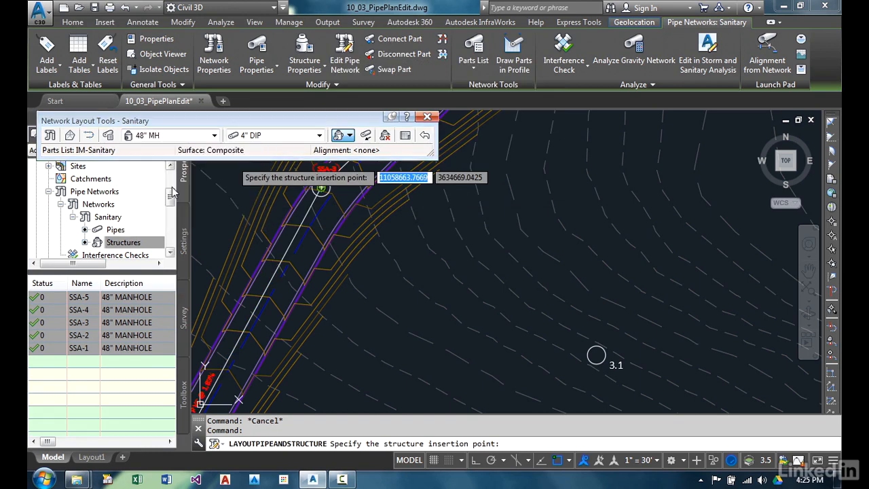
click(291, 136)
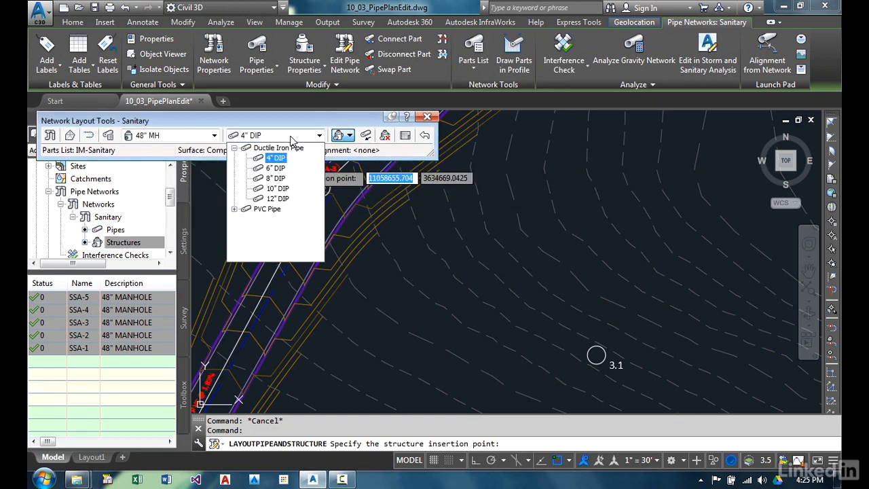
click(276, 169)
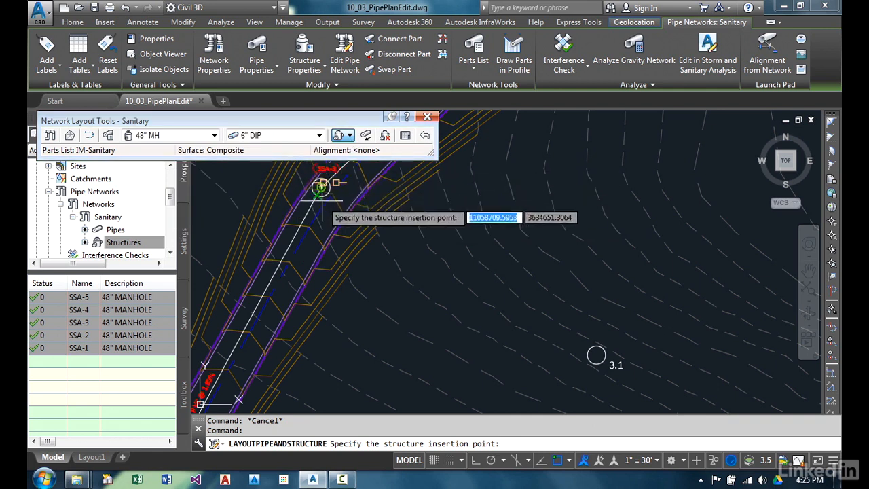
- Place a single 48" MH structure, without pipes, at the centre of the white circle marked 3.1
click(350, 136)
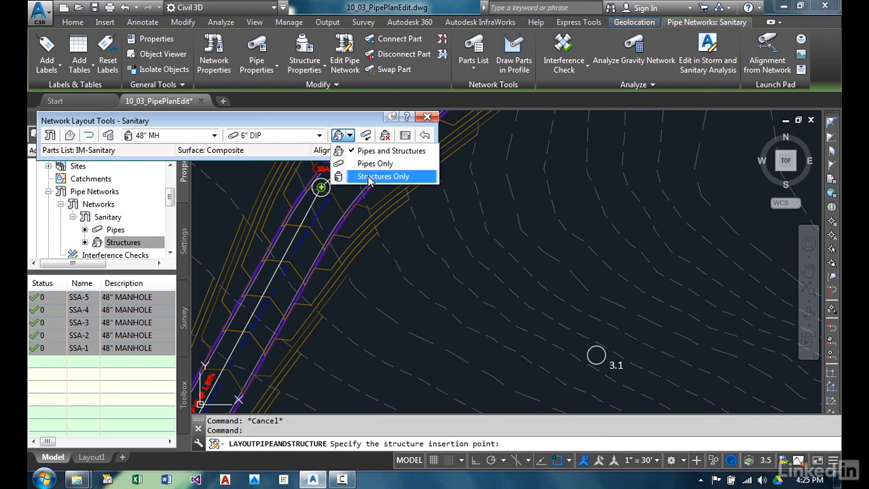
click(383, 177)
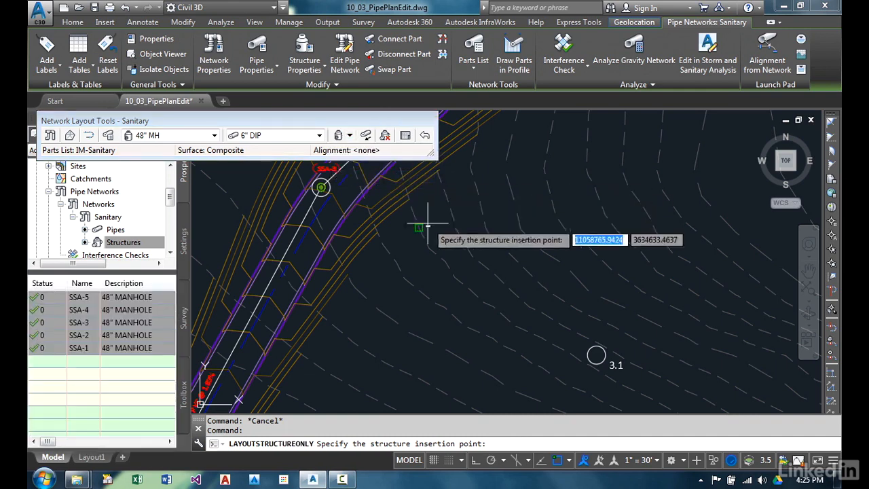
click(596, 355)
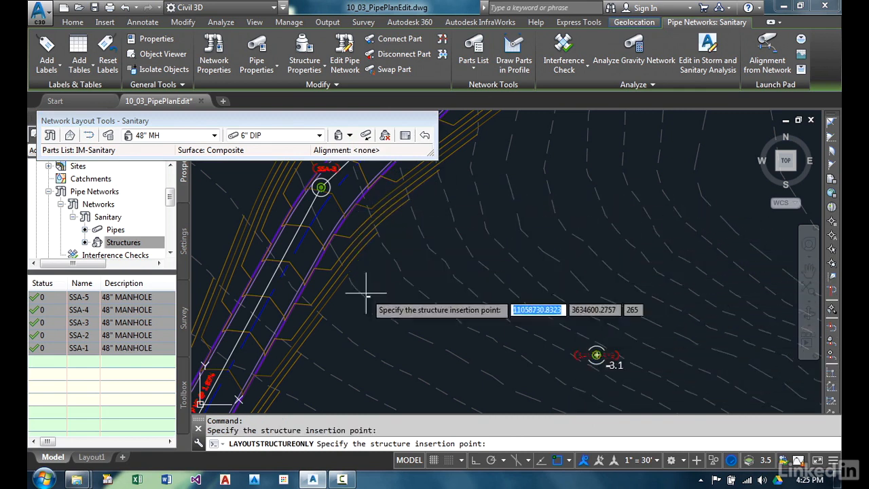
- Draw a 6" DIP pipe, without structures, from the new manhole at 3.1 to the SSA-3 manhole, with object snap off
click(350, 135)
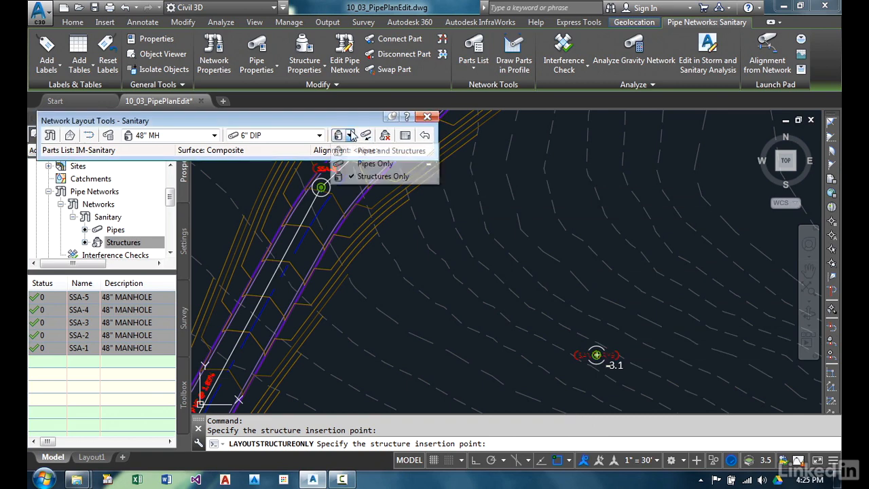
click(372, 164)
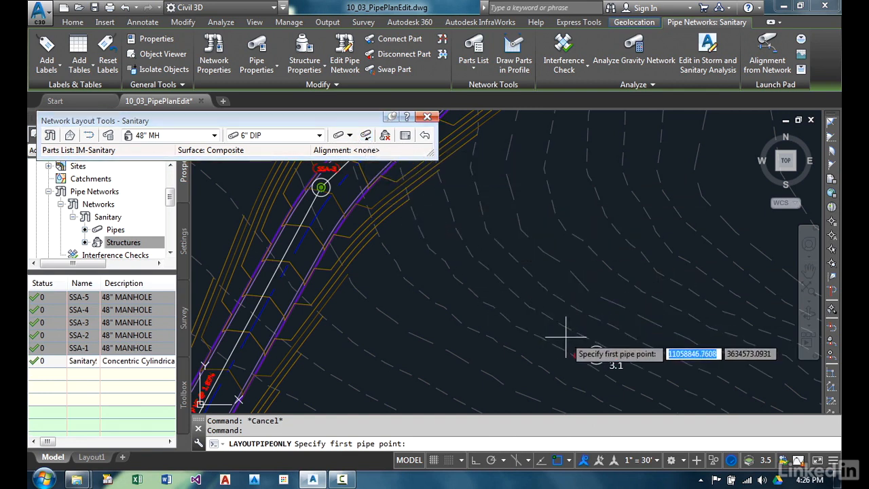
key(F3)
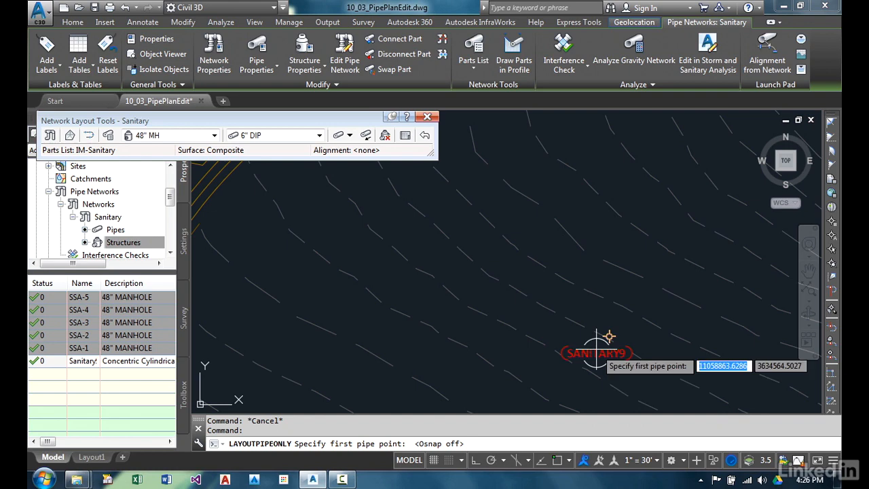
click(596, 351)
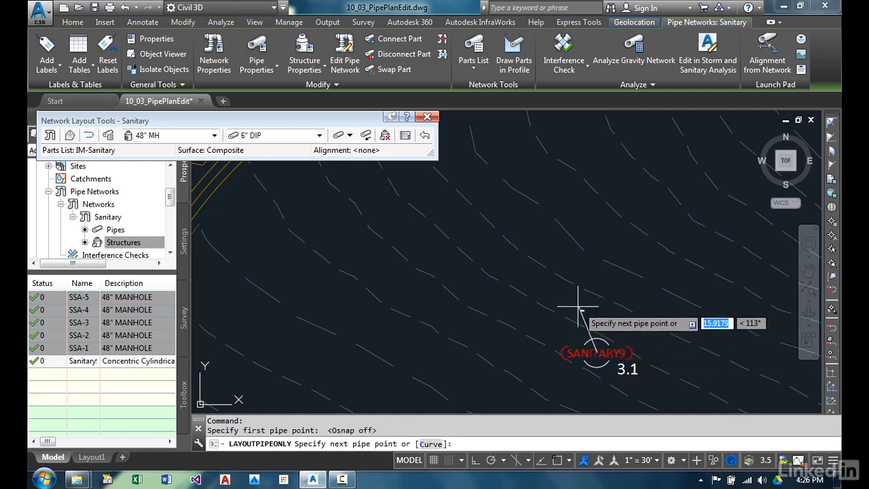
middle_drag(483, 258, 568, 362)
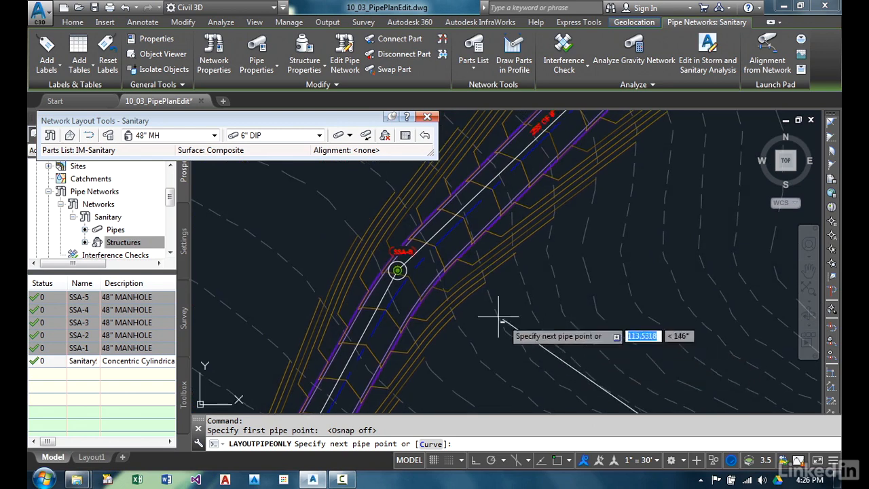
scroll(399, 270, up, 3)
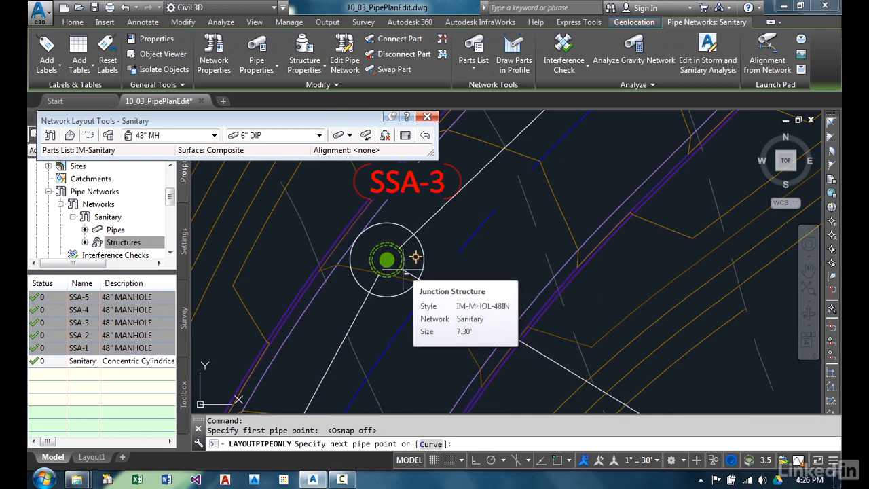
click(415, 257)
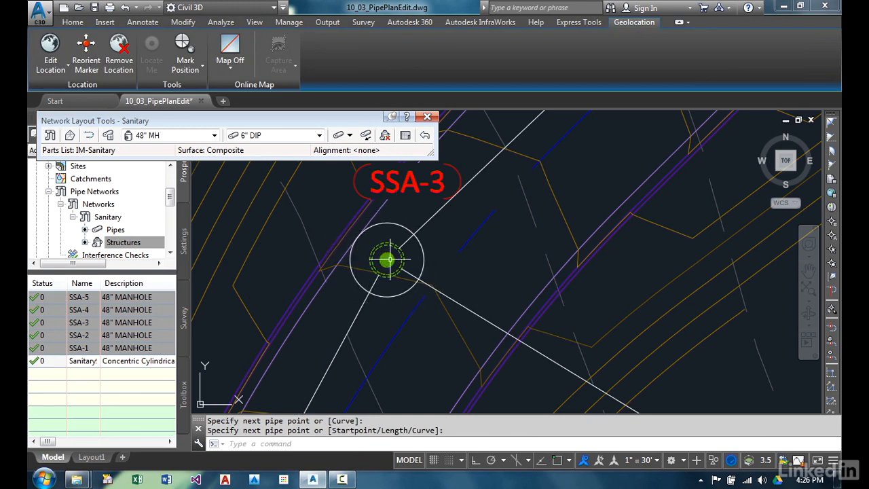
- Switch the network layout mode from Pipes Only to Pipes and Structures
scroll(388, 245, down, 2)
scroll(388, 262, down, 4)
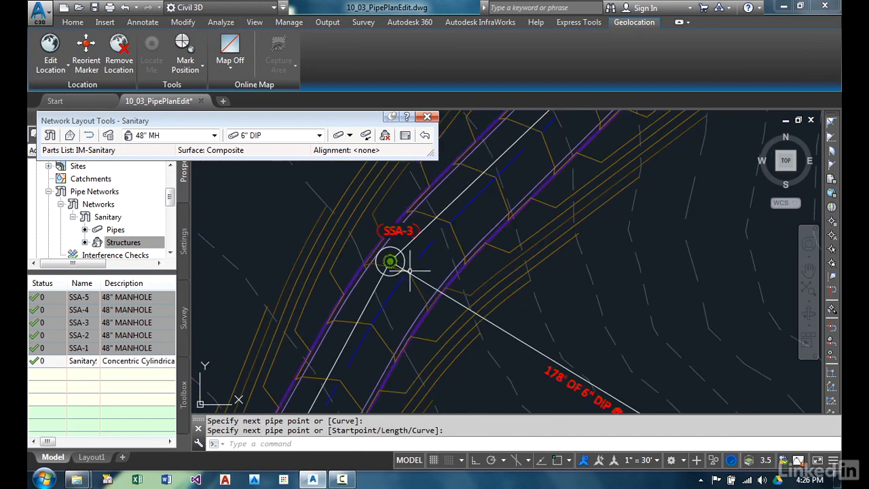
scroll(604, 299, up, 4)
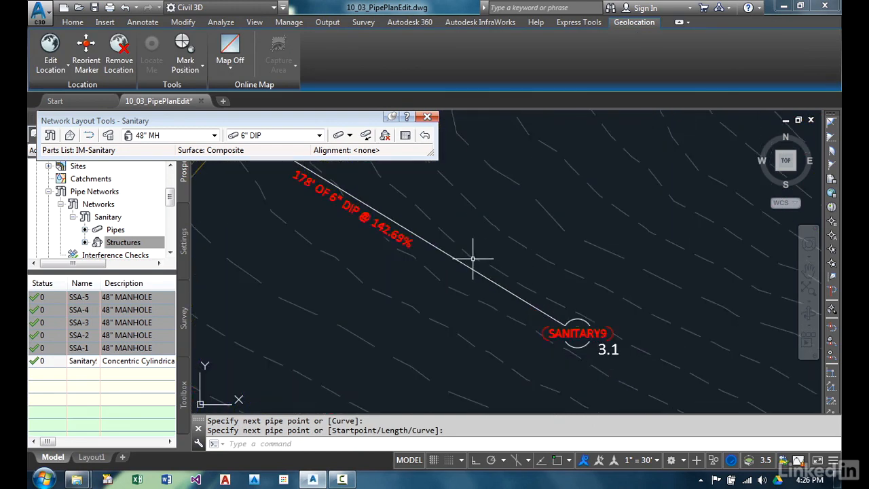
scroll(468, 251, down, 2)
middle_drag(451, 241, 544, 328)
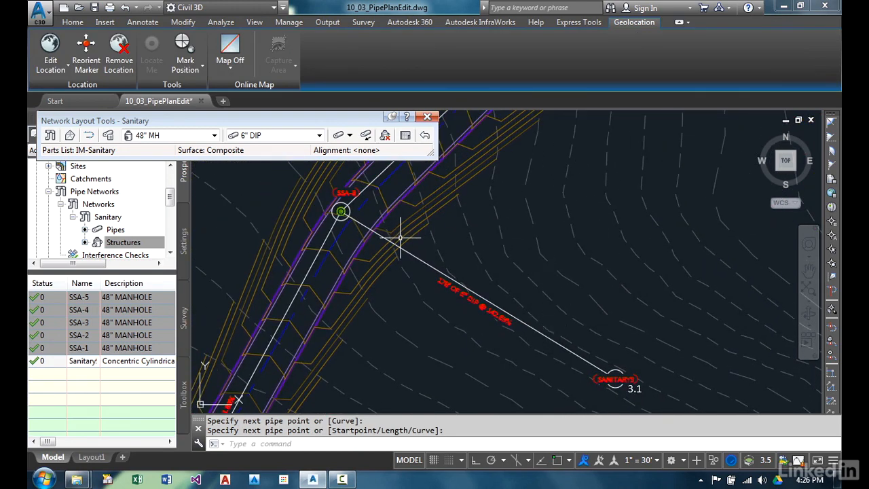
middle_drag(379, 212, 387, 291)
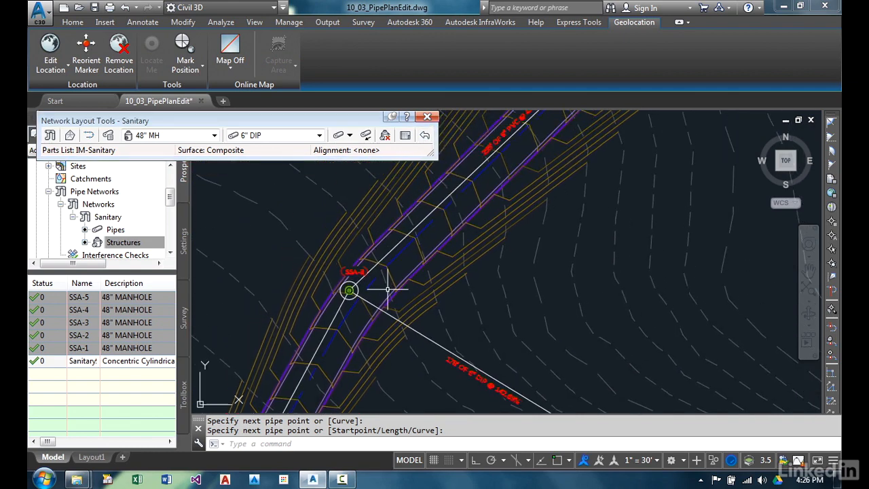
click(338, 135)
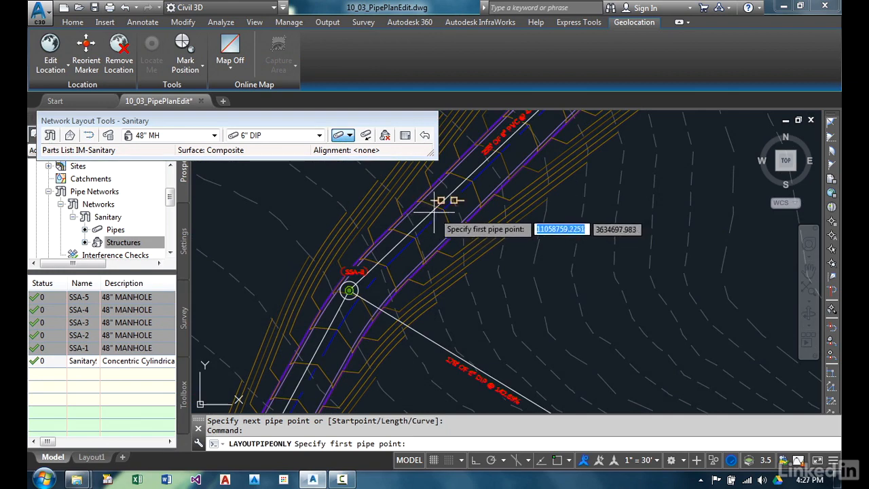
click(350, 135)
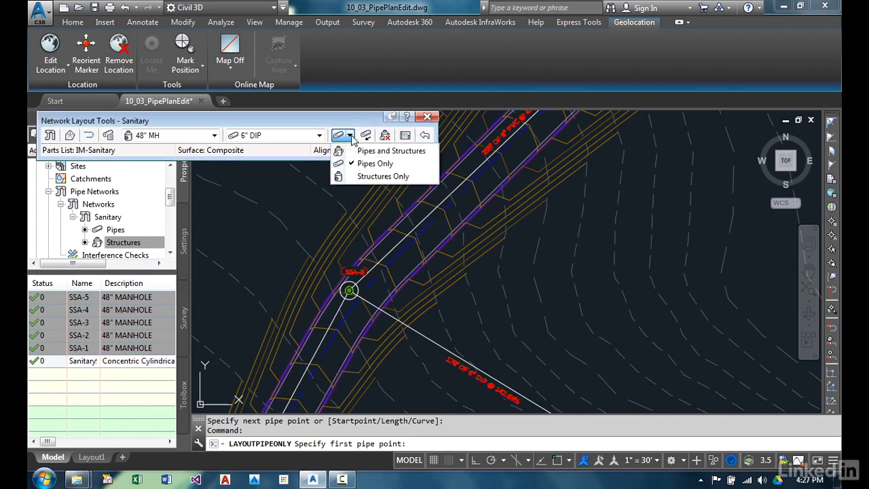
click(356, 149)
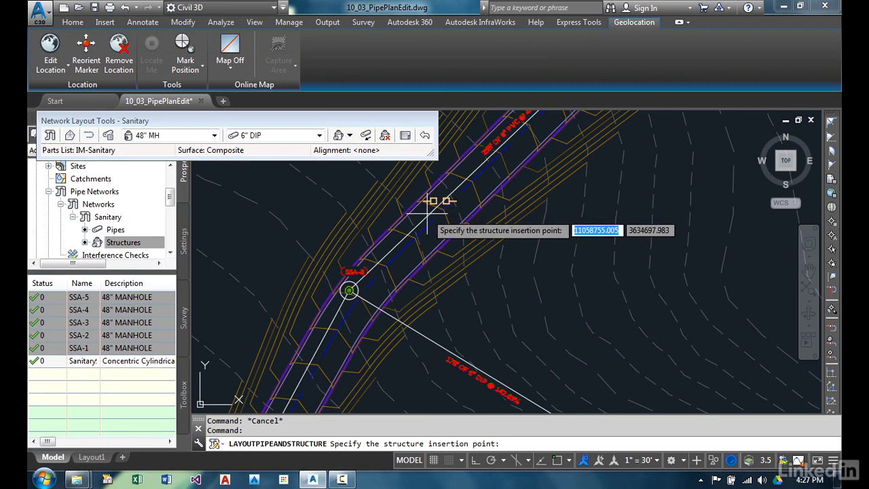
- Rename the newly added Sanitary structure at 3.1 as SSA-3.1 in the structures list
middle_drag(460, 228, 401, 285)
scroll(409, 275, down, 2)
scroll(504, 249, down, 2)
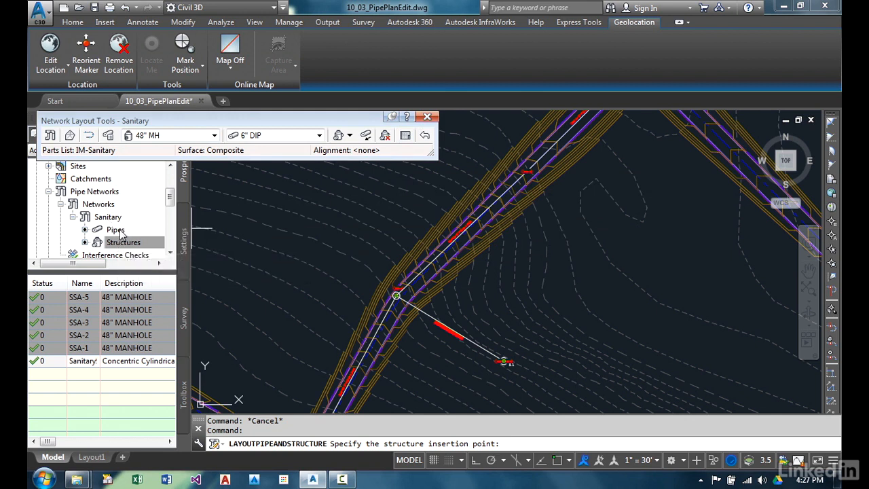
click(49, 444)
drag(60, 445, 44, 444)
click(89, 361)
click(89, 361)
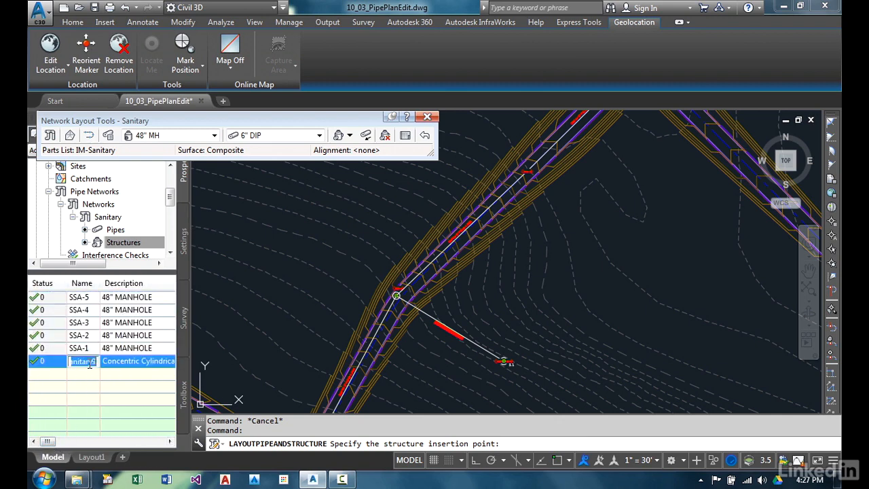
text(SSA-6)
text(.1)
key(Return)
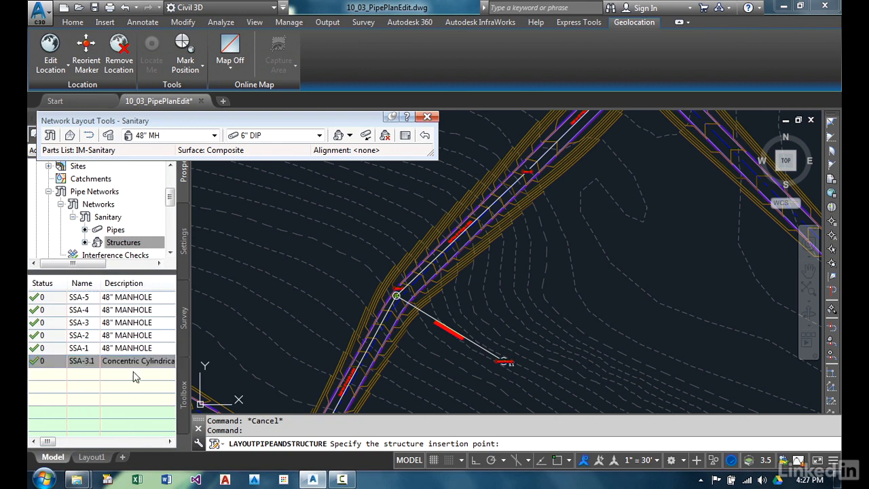
- Set the description of structure SSA-3.1 to 48" MANHOLE
click(163, 364)
key(BackSpace)
text(48)
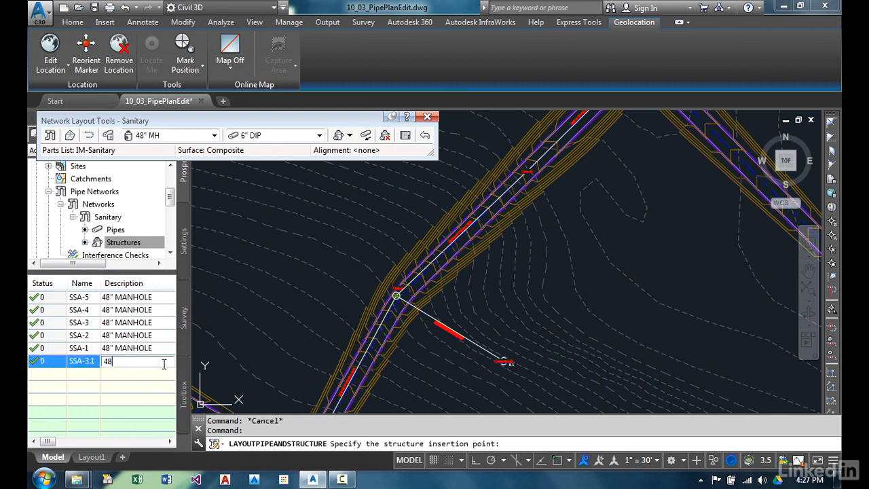
text(" MANHOLE)
key(Return)
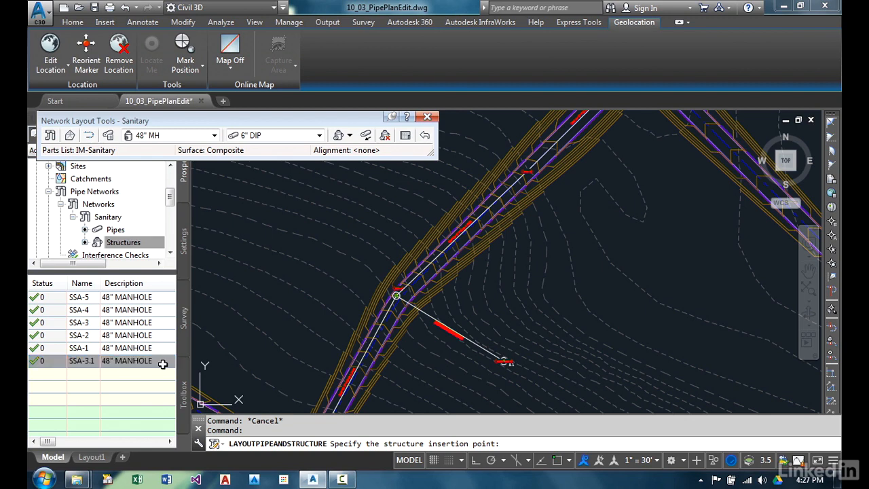